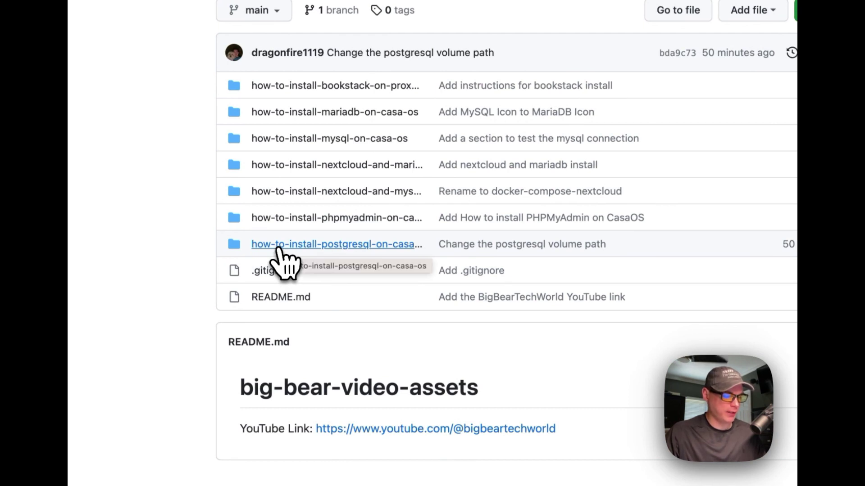
Step: Open docker-compose-postgresql.yaml from the how-to-install-postgresql-on-casa-os folder of the repository
click(288, 245)
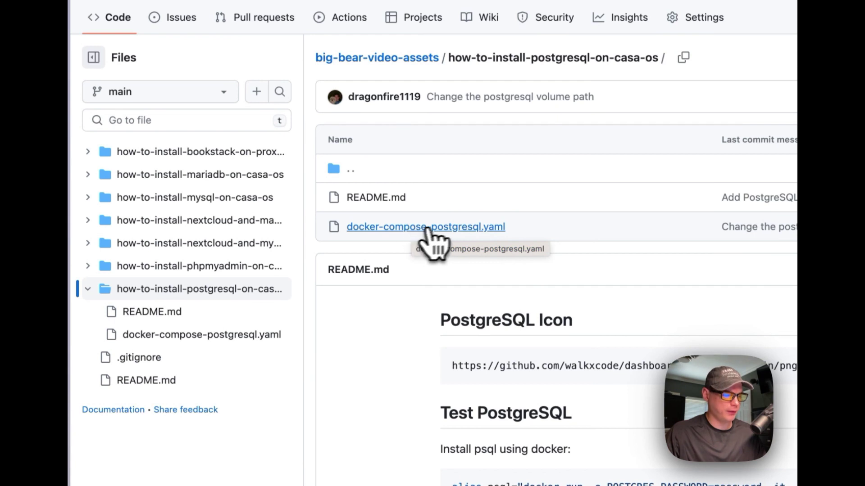
click(428, 228)
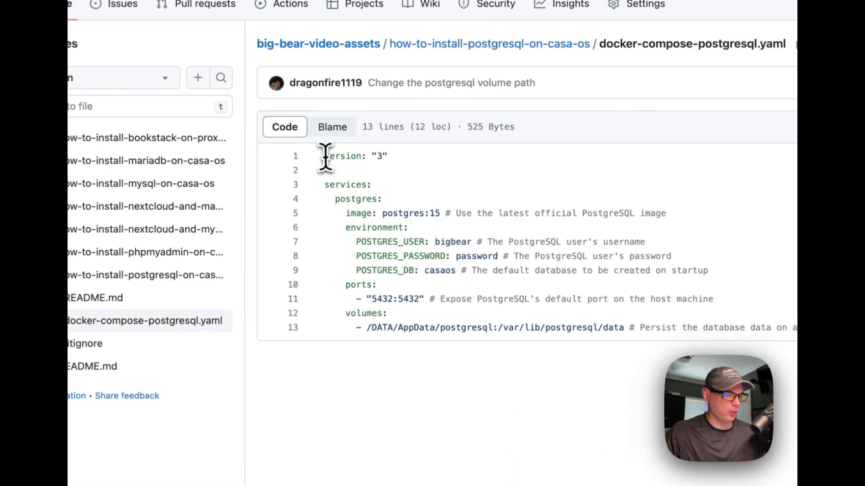
Step: Examine the compose file's version, postgres service, image and environment variable entries
drag(325, 157, 448, 158)
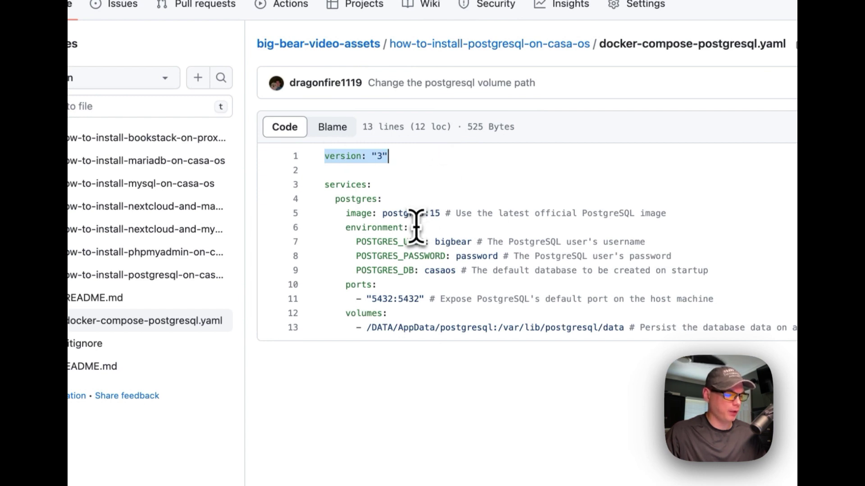
drag(324, 185, 400, 185)
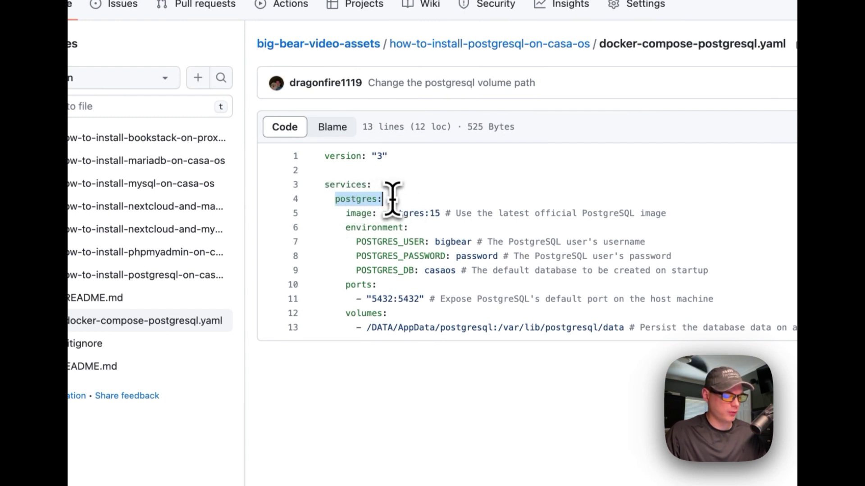
drag(346, 214, 784, 215)
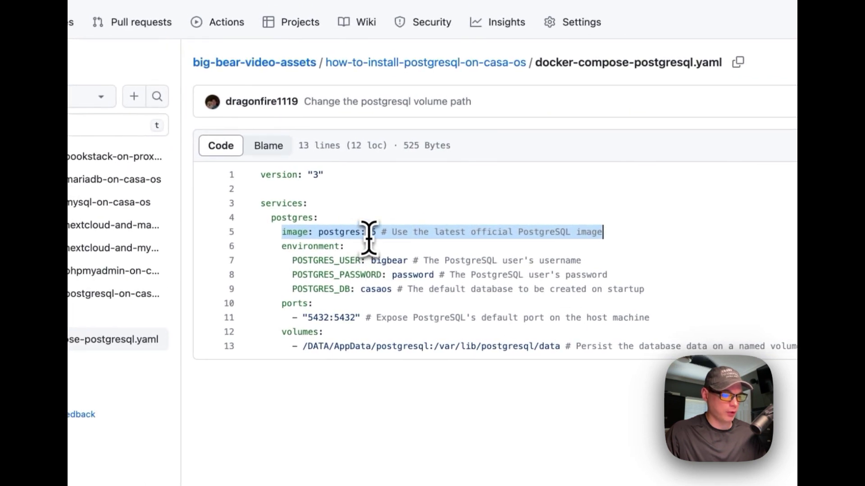
click(323, 232)
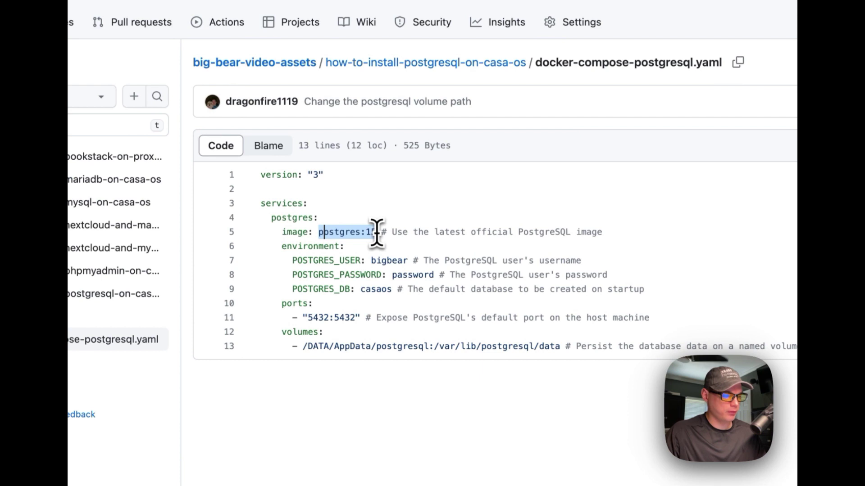
click(306, 232)
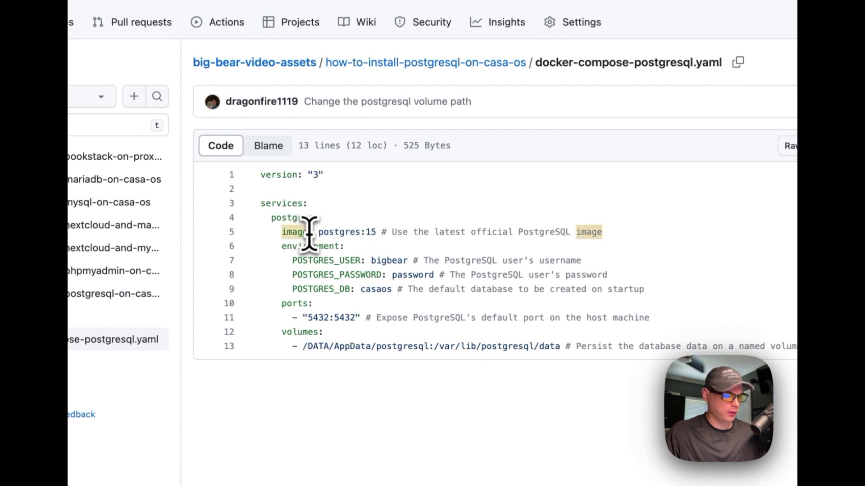
scroll(309, 234, down, 1)
drag(282, 224, 644, 266)
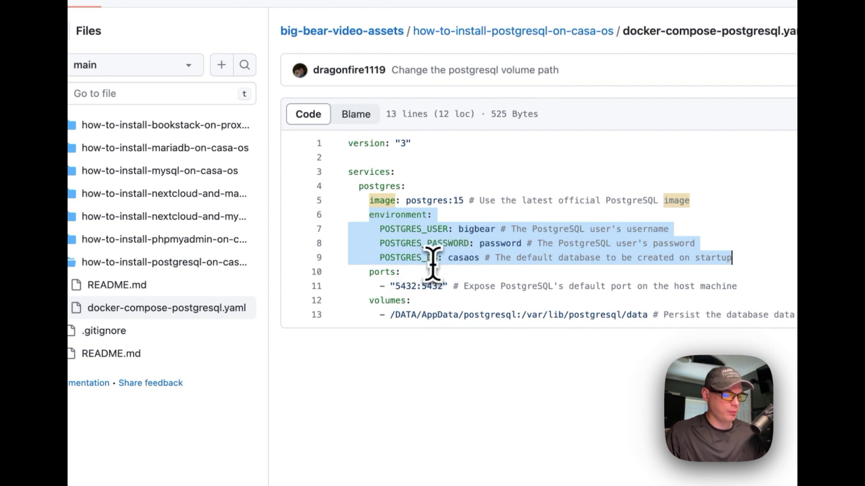
drag(379, 257, 735, 257)
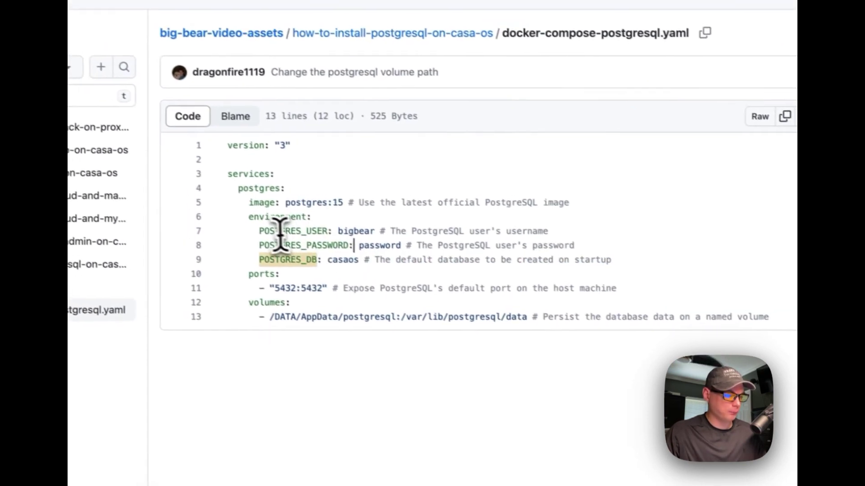
drag(230, 218, 590, 247)
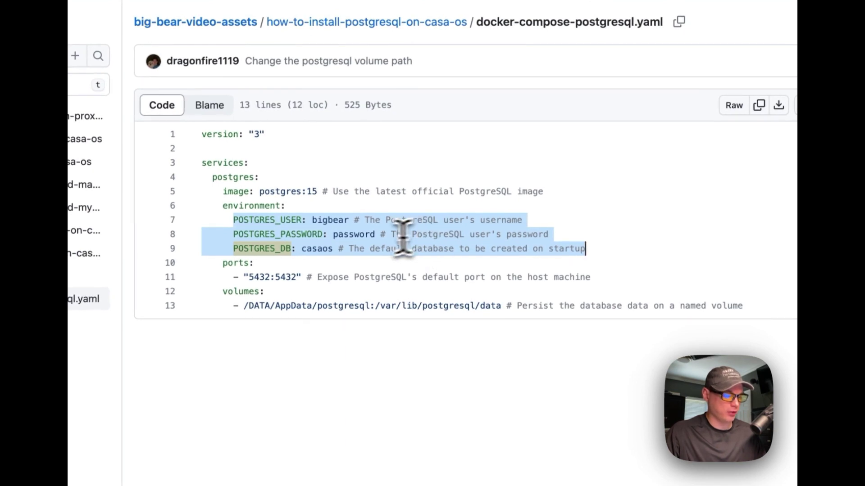
Step: Examine the compose file's port mapping and the host and container paths of its volume
drag(223, 263, 370, 277)
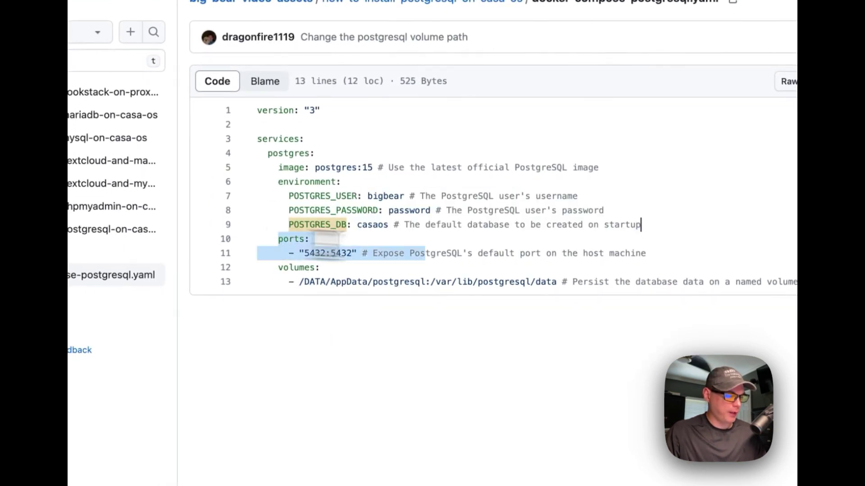
drag(425, 254, 646, 253)
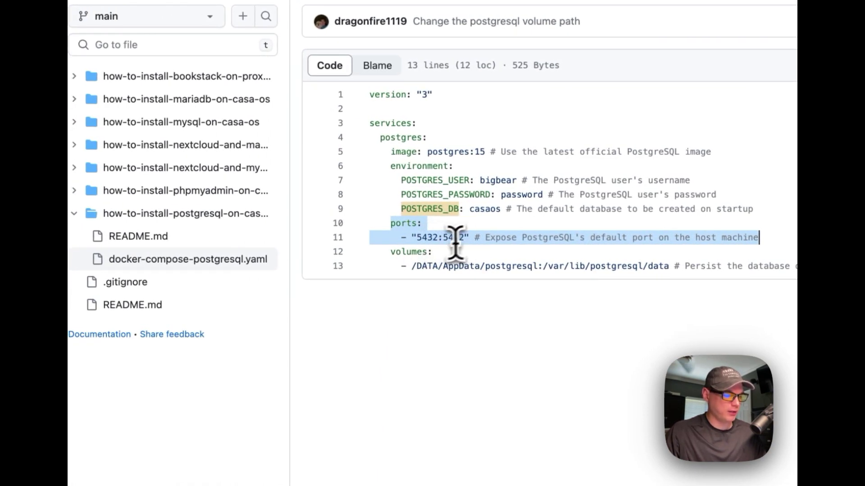
double_click(428, 238)
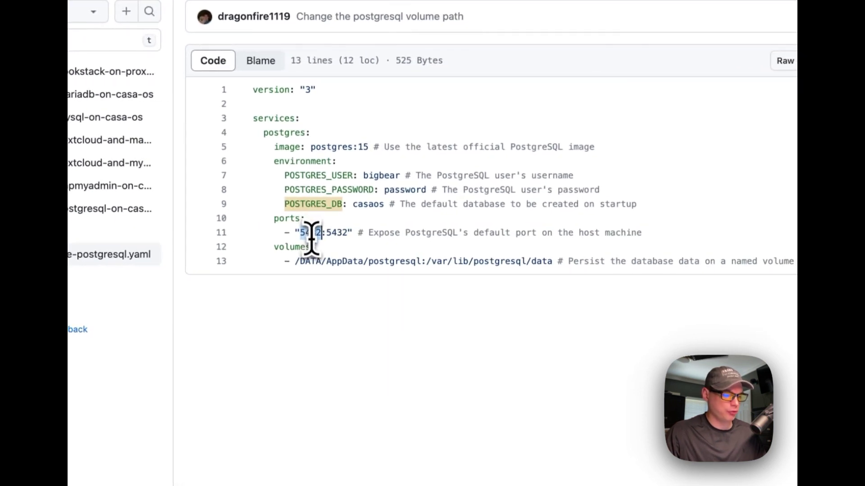
drag(354, 247, 795, 261)
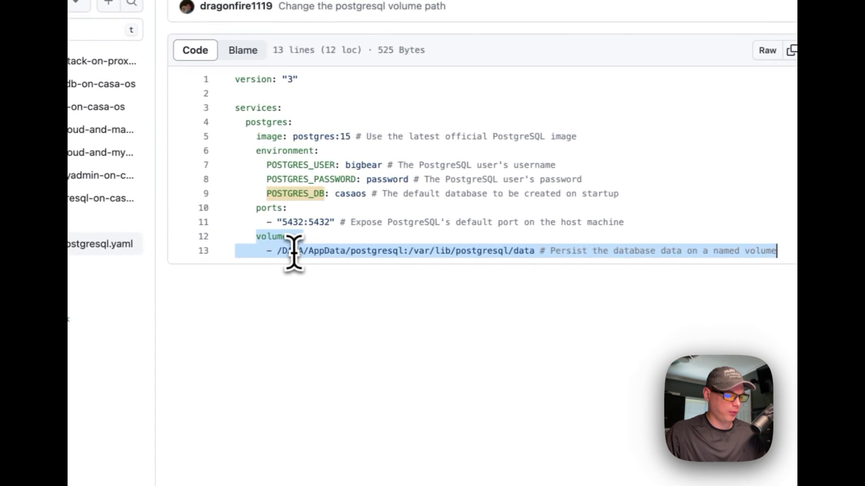
click(242, 251)
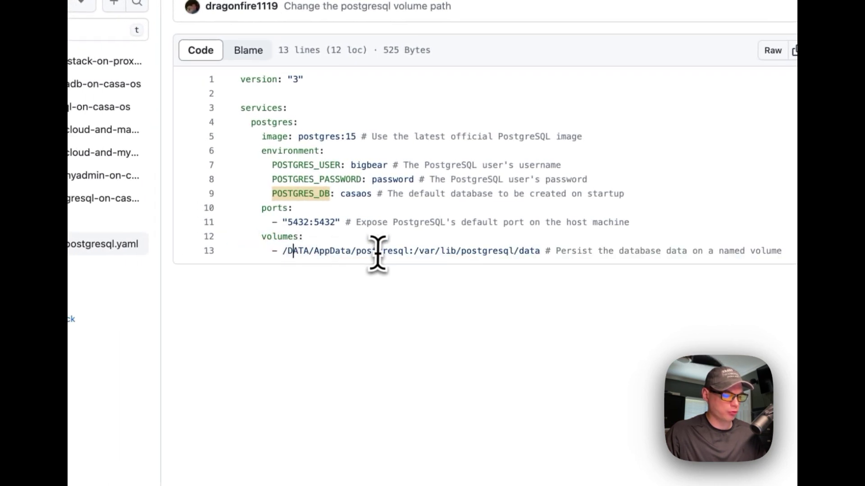
drag(285, 255, 436, 255)
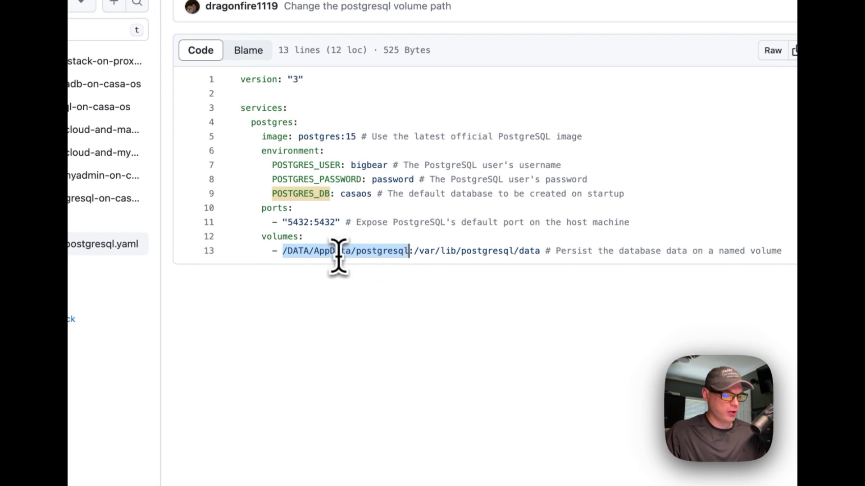
drag(420, 252, 503, 255)
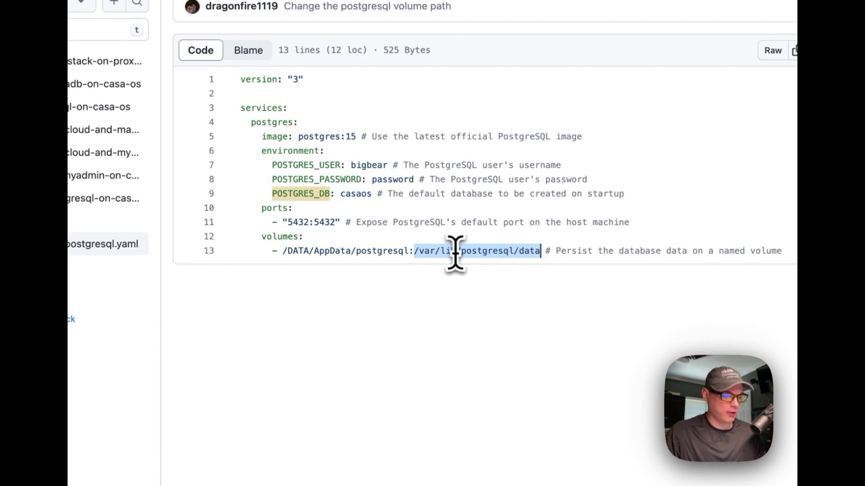
double_click(325, 222)
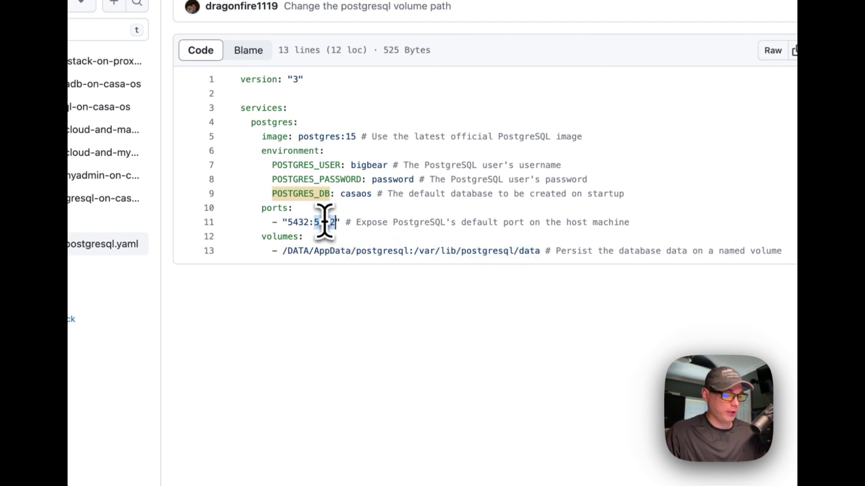
drag(414, 252, 502, 254)
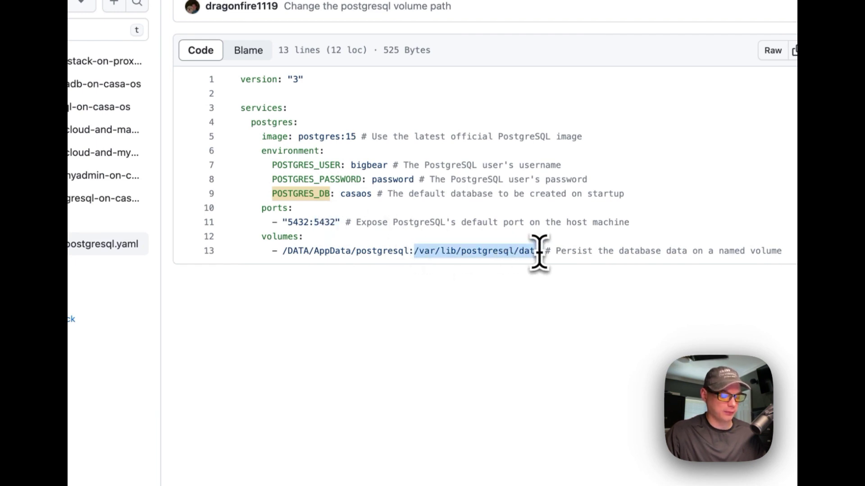
drag(540, 252, 541, 252)
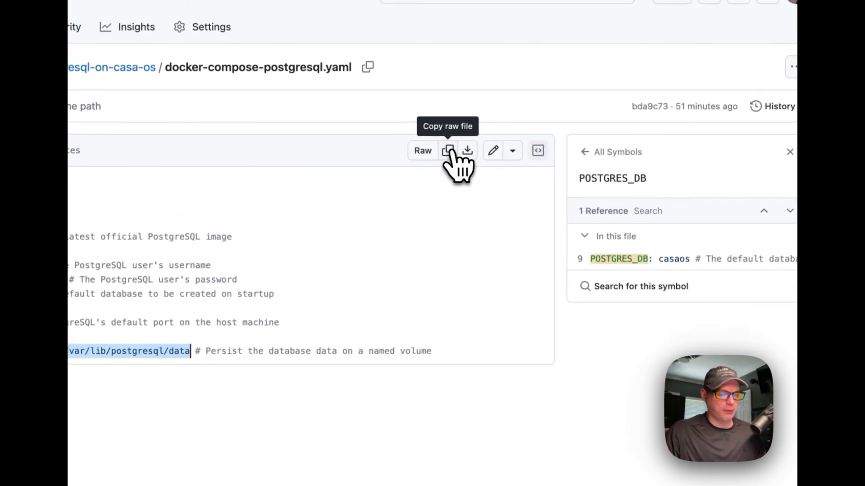
Step: Copy the raw compose file, switch to CasaOS and start a custom install from the App Store
click(452, 153)
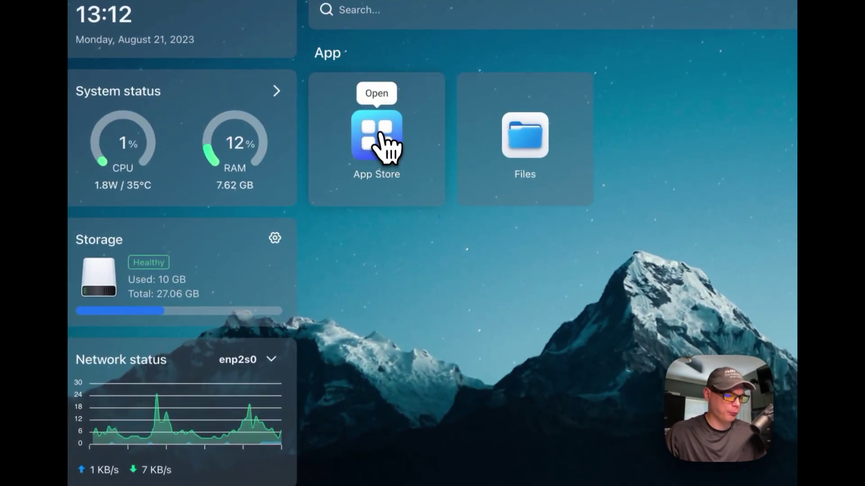
click(383, 143)
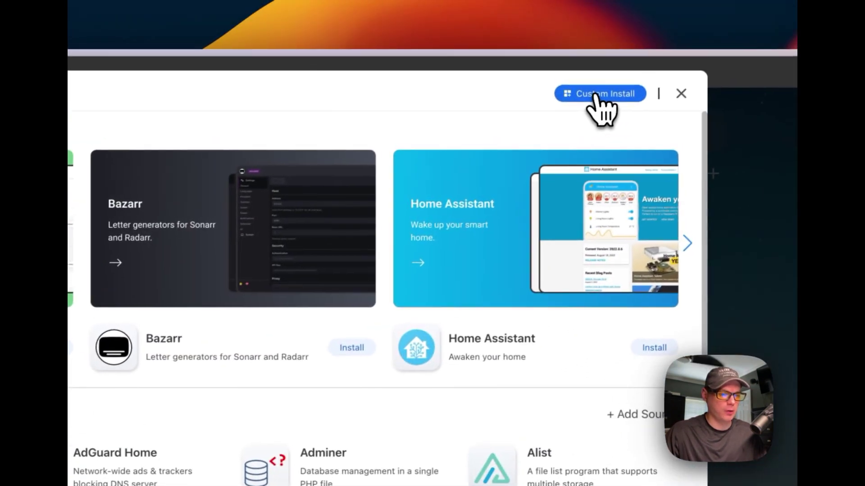
click(592, 96)
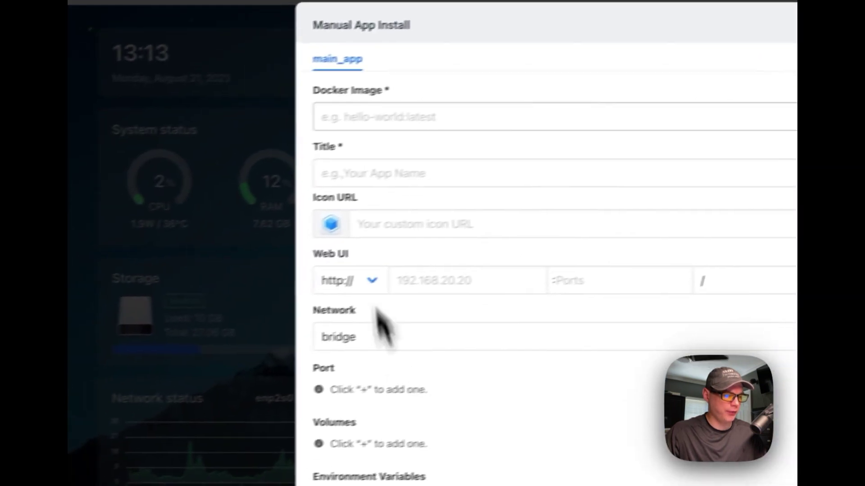
Step: Import the copied PostgreSQL Docker Compose configuration into the manual app install form
scroll(114, 348, down, 2)
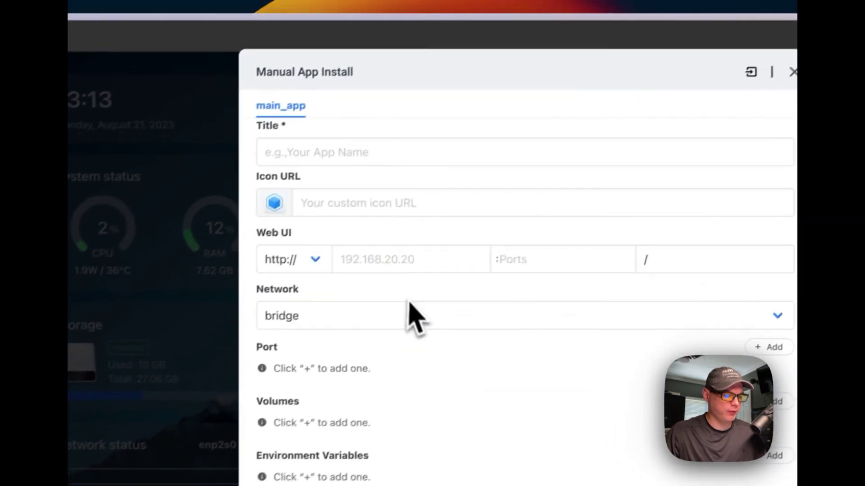
scroll(411, 318, down, 4)
scroll(411, 318, up, 6)
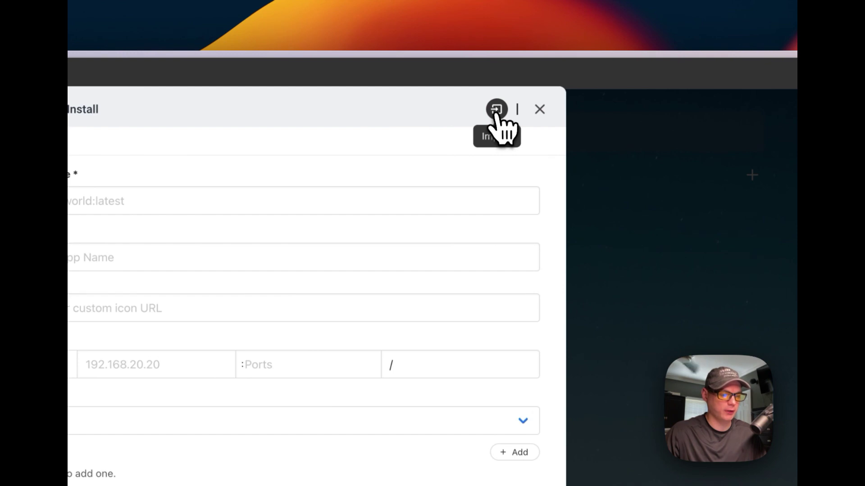
click(496, 111)
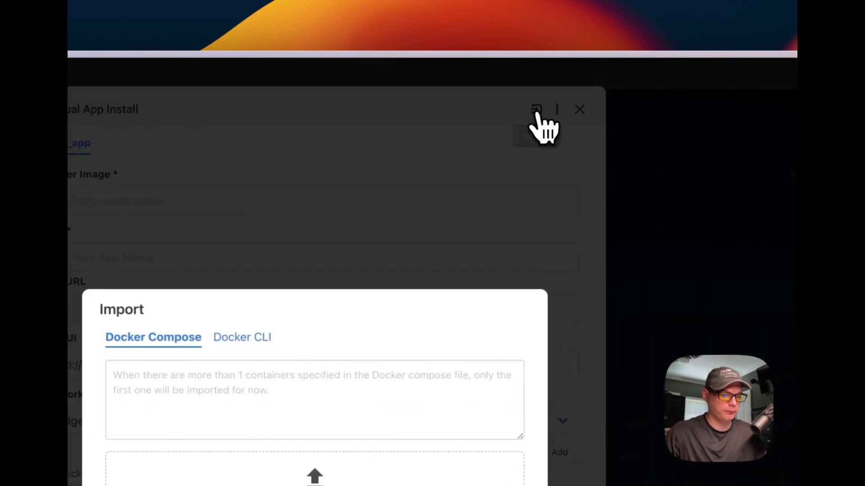
click(229, 414)
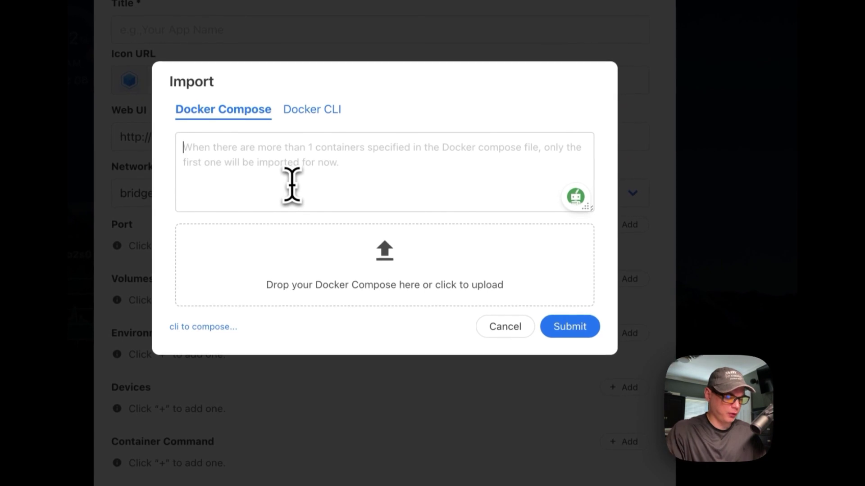
key(super+v)
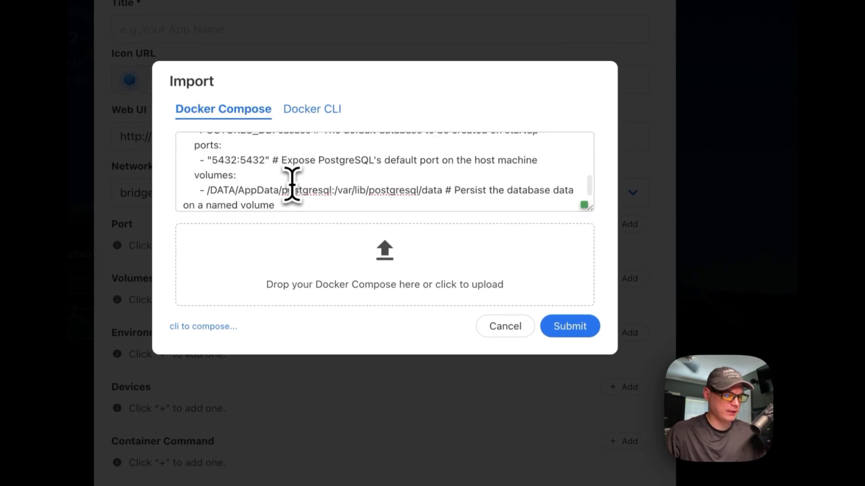
scroll(292, 185, up, 5)
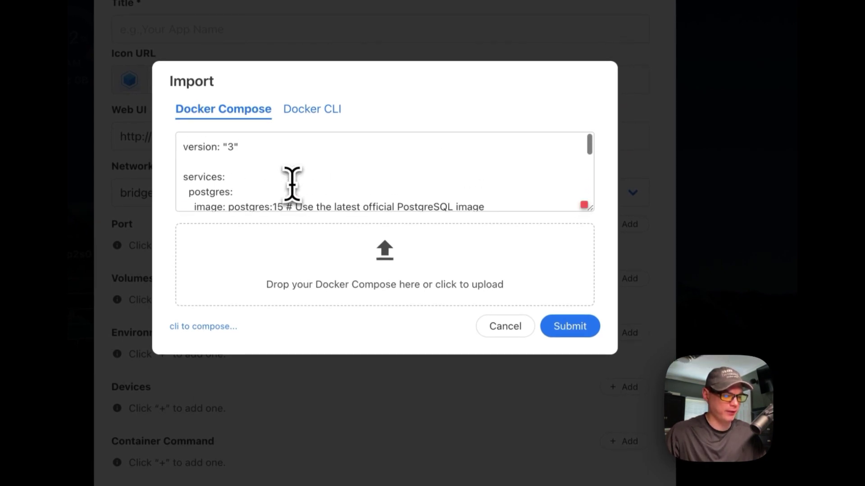
scroll(292, 184, down, 4)
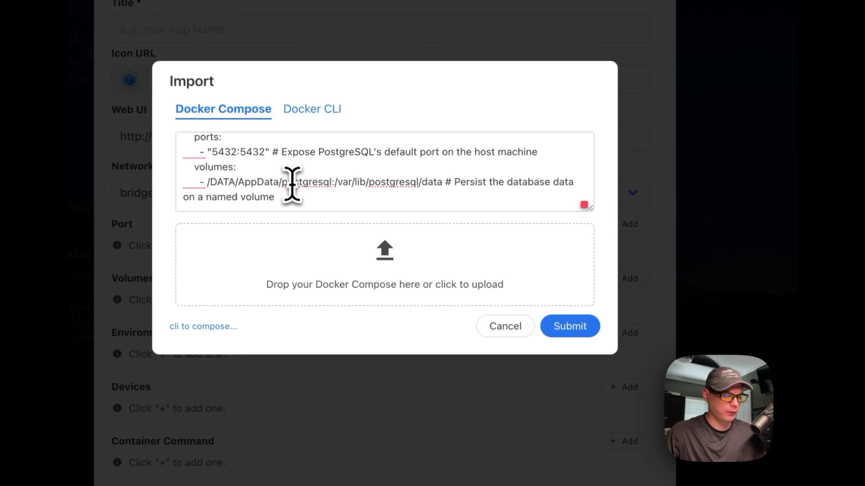
click(571, 328)
click(513, 371)
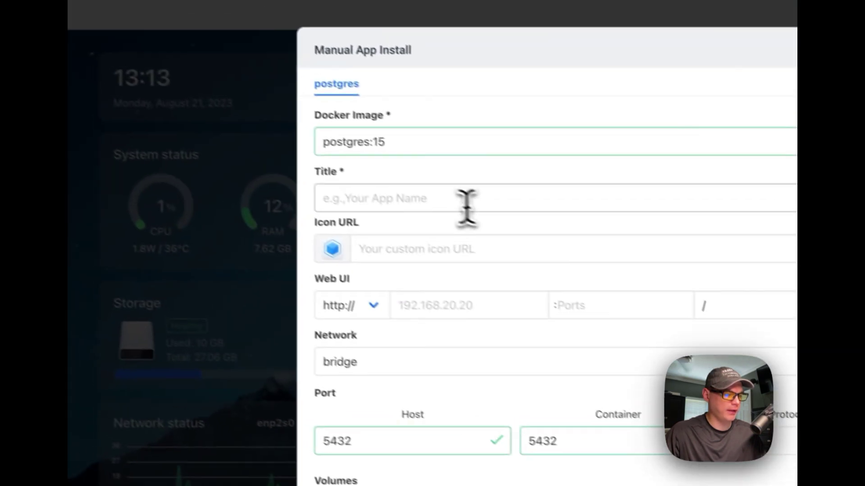
Step: Set the app's title to PostgresQL
click(205, 82)
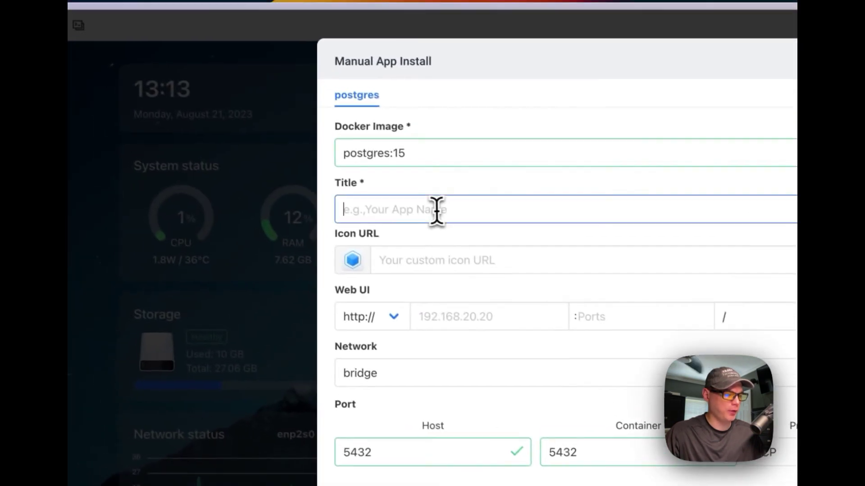
text(PostgresQL)
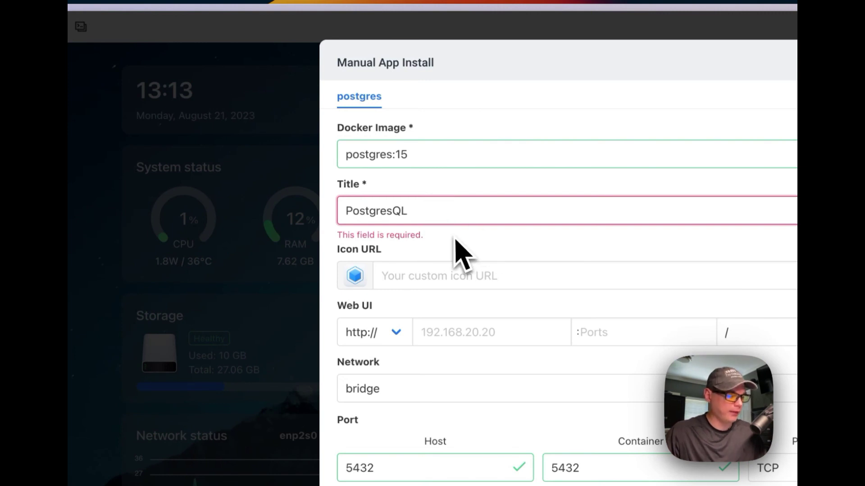
Step: Copy the PostgreSQL icon URL from the README in the GitHub repository's how-to-install-postgresql-on-casa-os folder
click(396, 277)
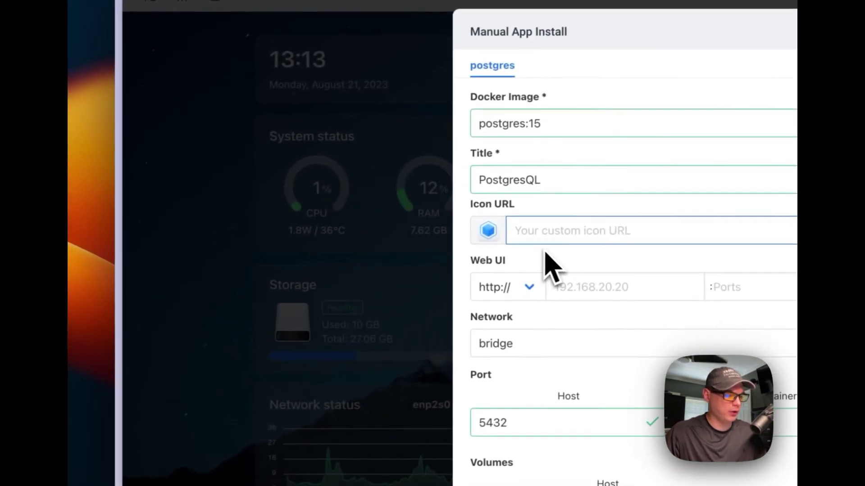
mouse_move(55, 298)
click(185, 199)
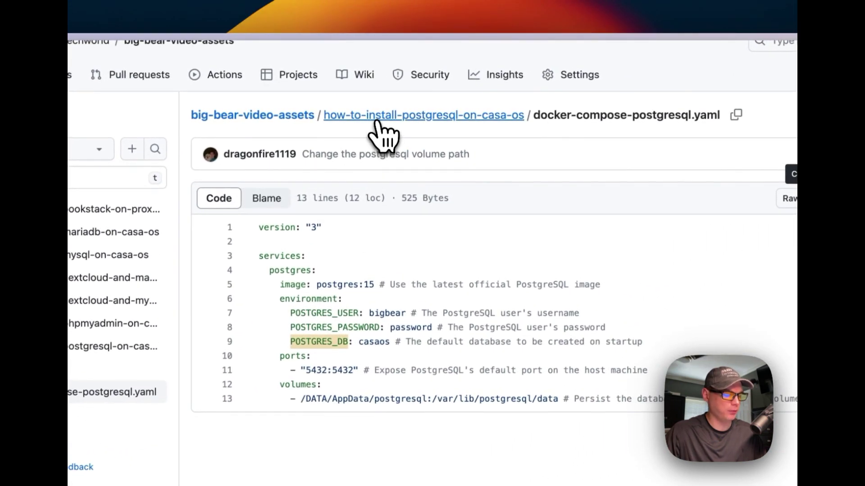
click(377, 117)
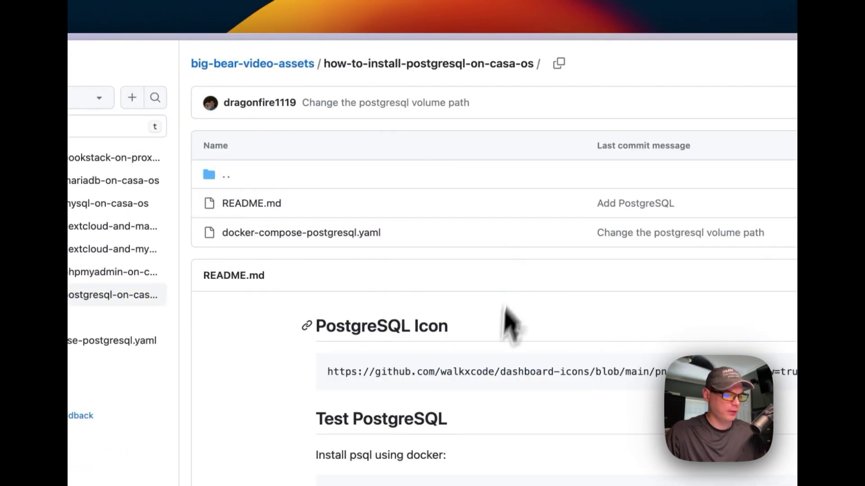
triple_click(345, 326)
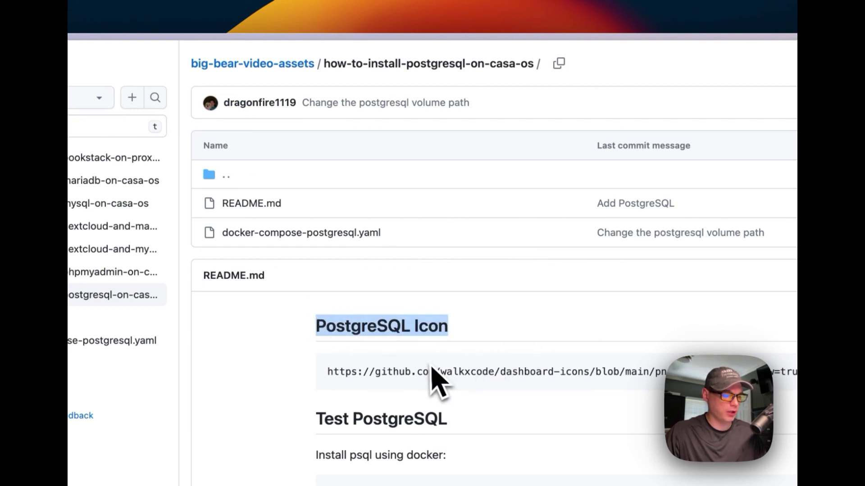
click(637, 228)
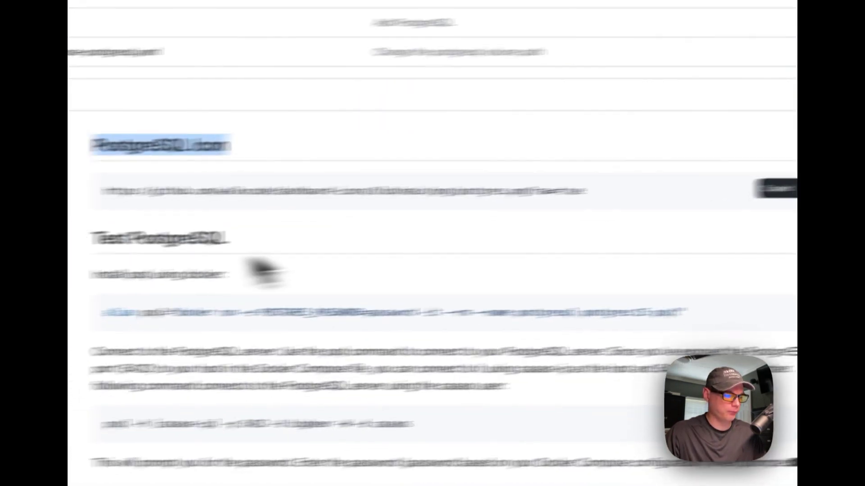
mouse_move(120, 260)
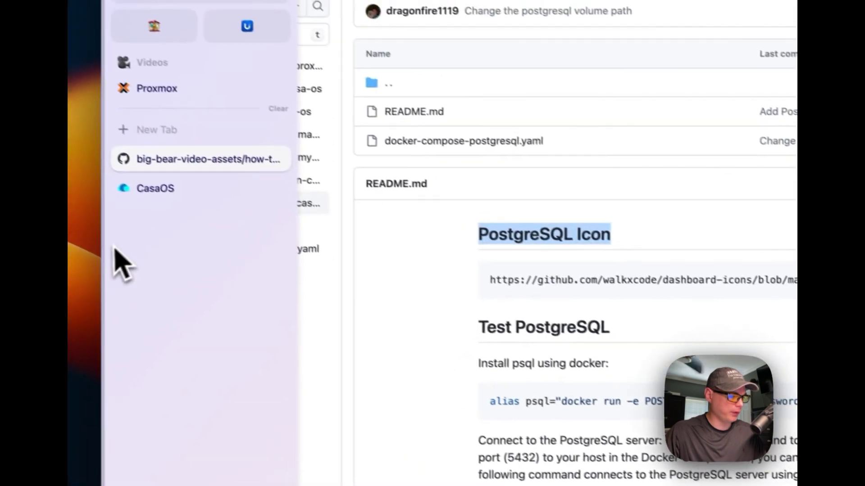
click(175, 205)
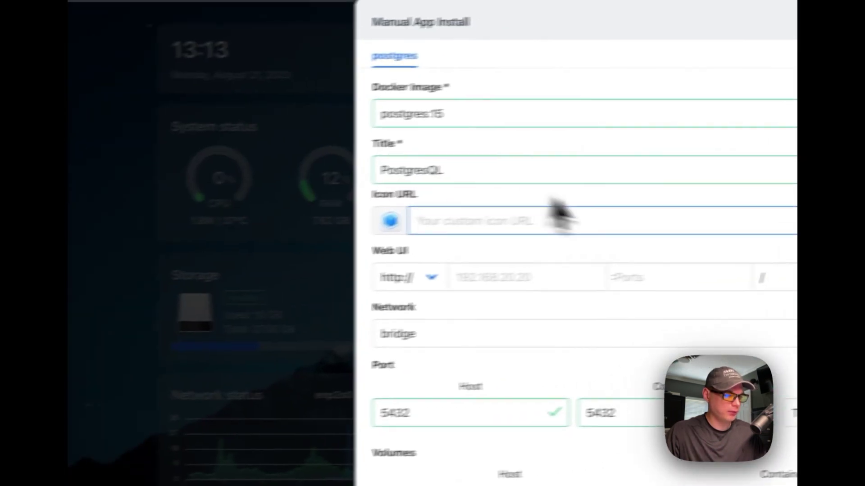
key(super+v)
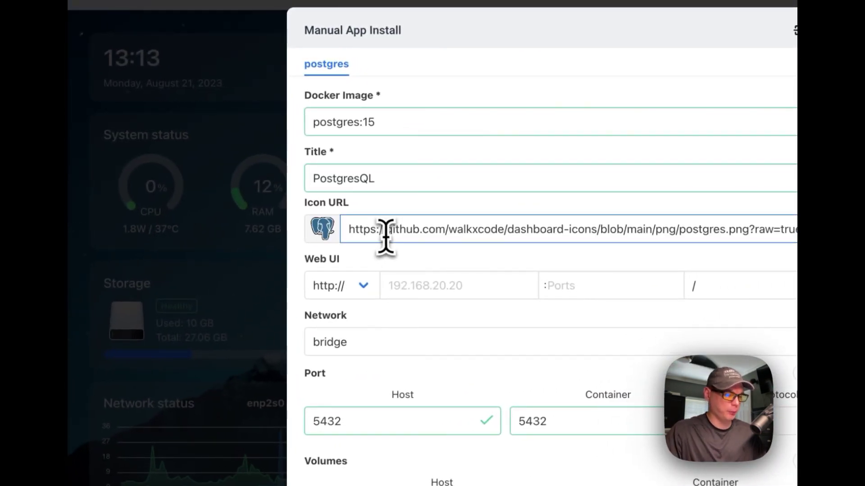
click(426, 266)
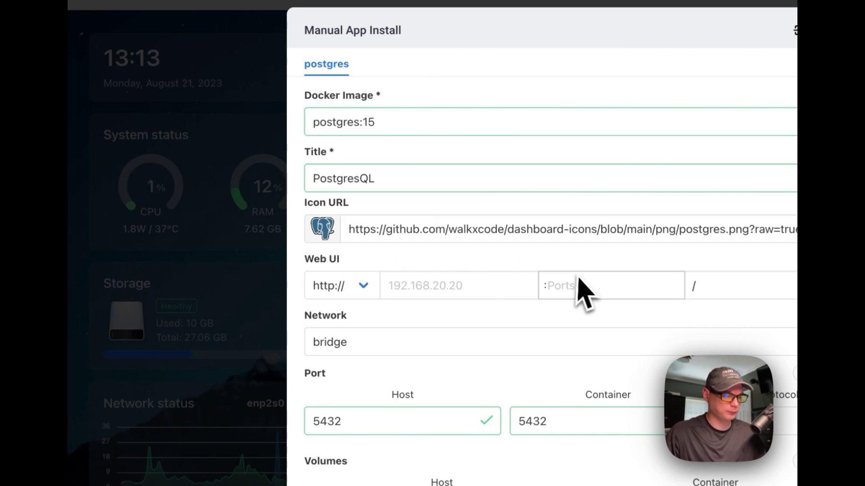
Step: Review the imported Web UI, network, port, volume and environment variable settings in the install form
scroll(581, 292, down, 2)
drag(367, 228, 370, 208)
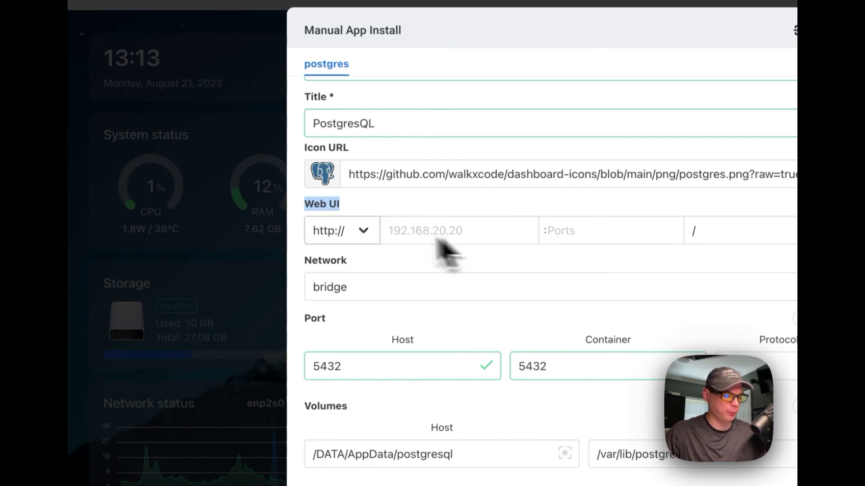
scroll(325, 314, down, 1)
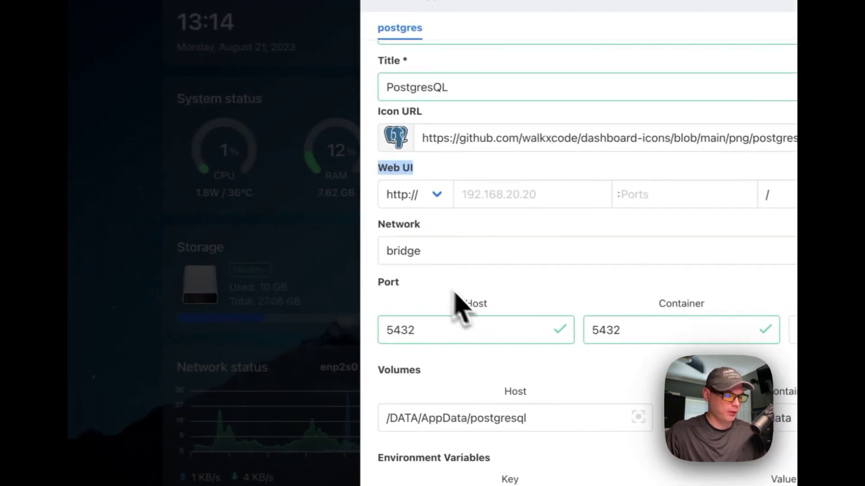
scroll(479, 307, down, 2)
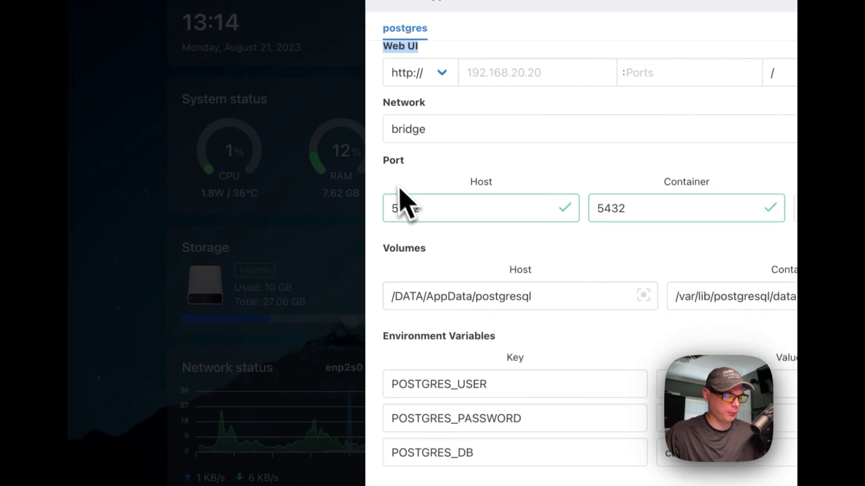
double_click(399, 165)
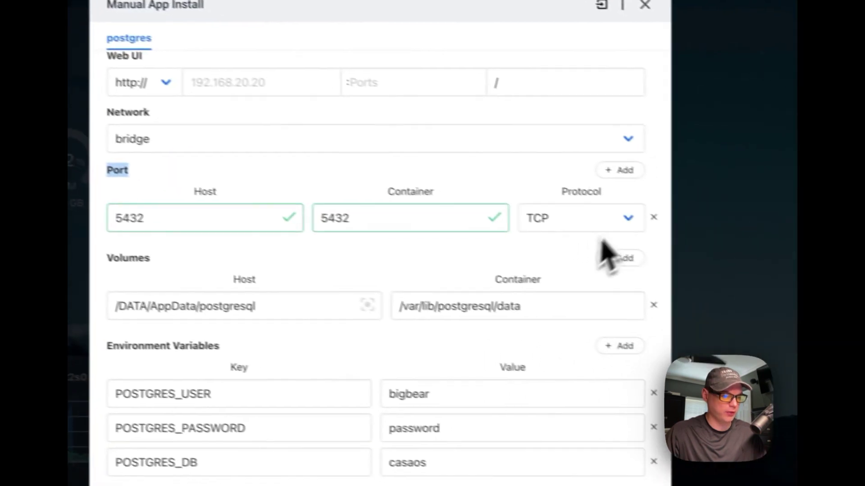
scroll(498, 356, down, 3)
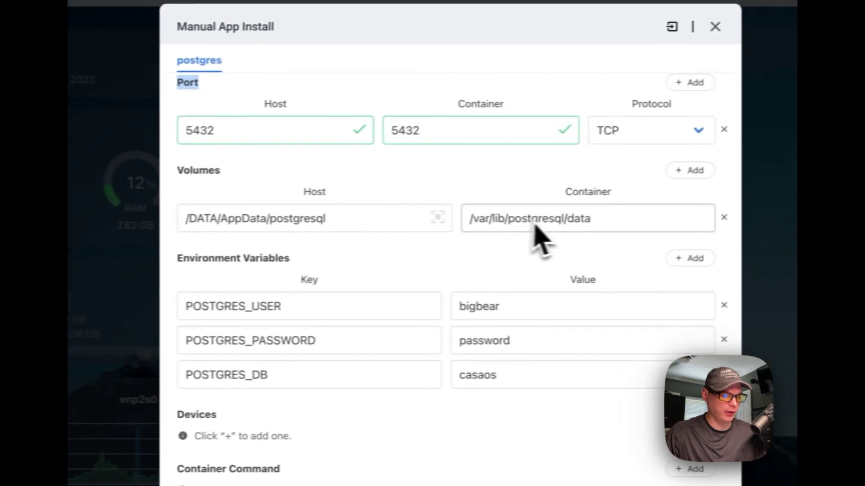
scroll(300, 273, down, 3)
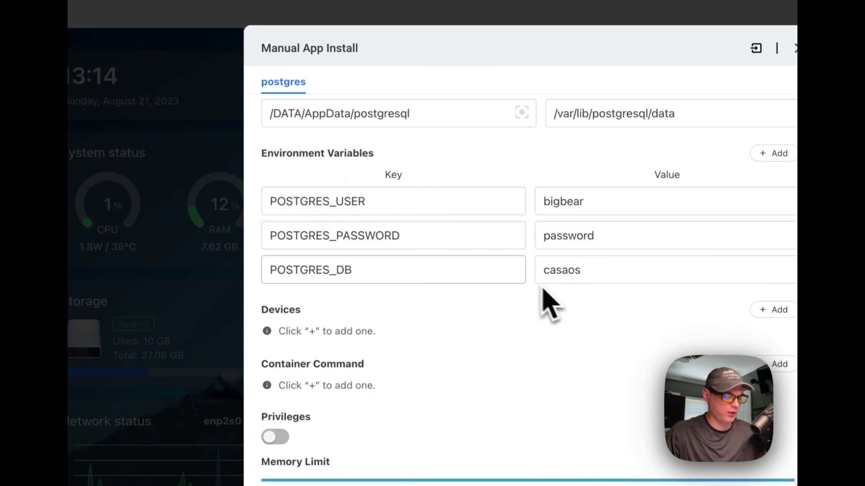
Step: Set the container hostname to postgresql
scroll(536, 271, down, 2)
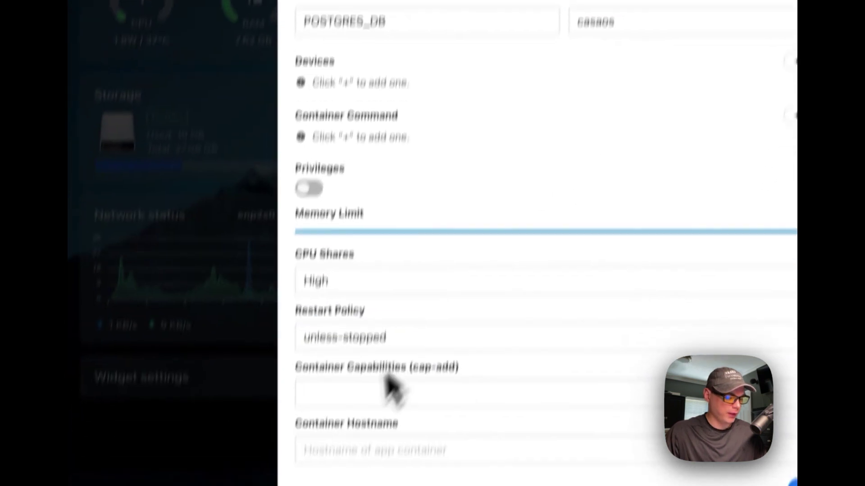
click(367, 385)
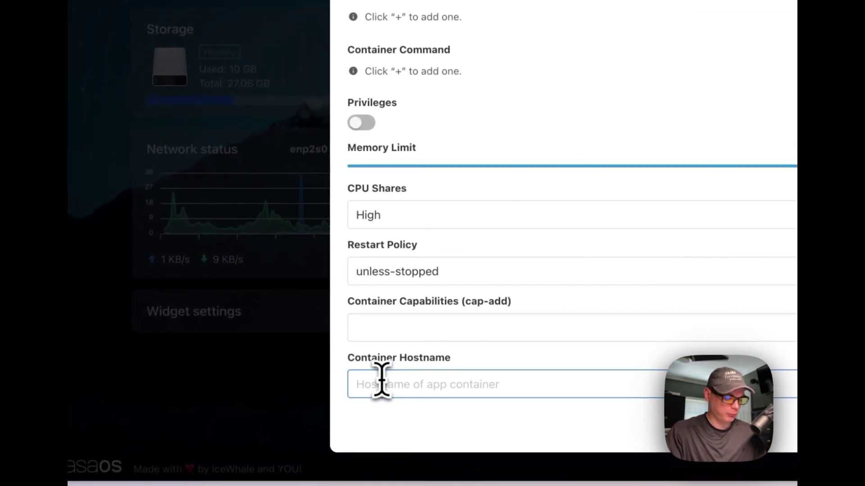
text(postgresql)
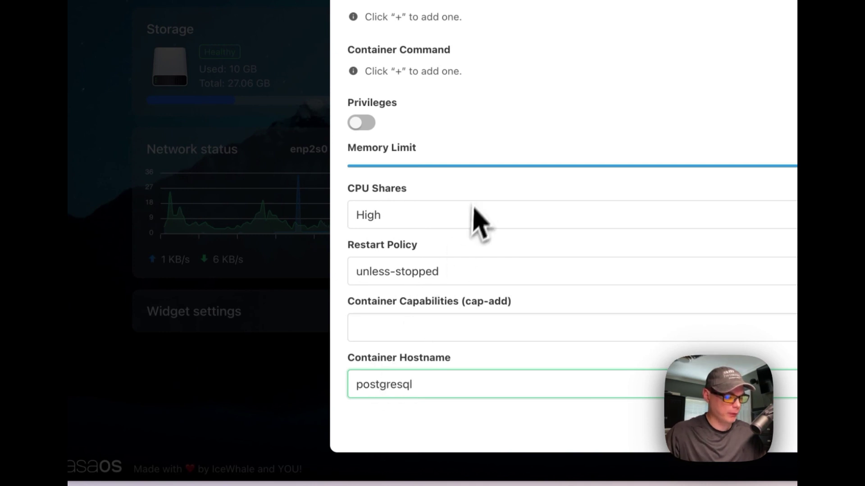
Step: Examine the folder choices for the volume's host path, cancel without choosing one, and highlight the current path
scroll(453, 191, up, 7)
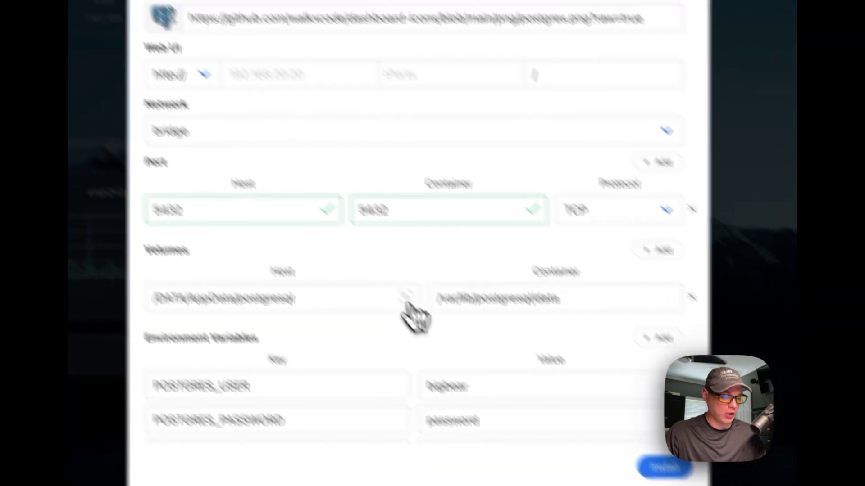
click(212, 212)
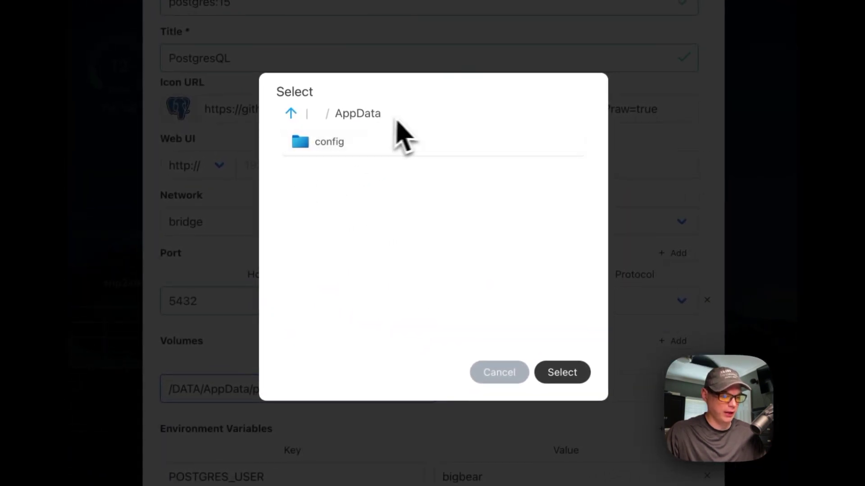
click(507, 227)
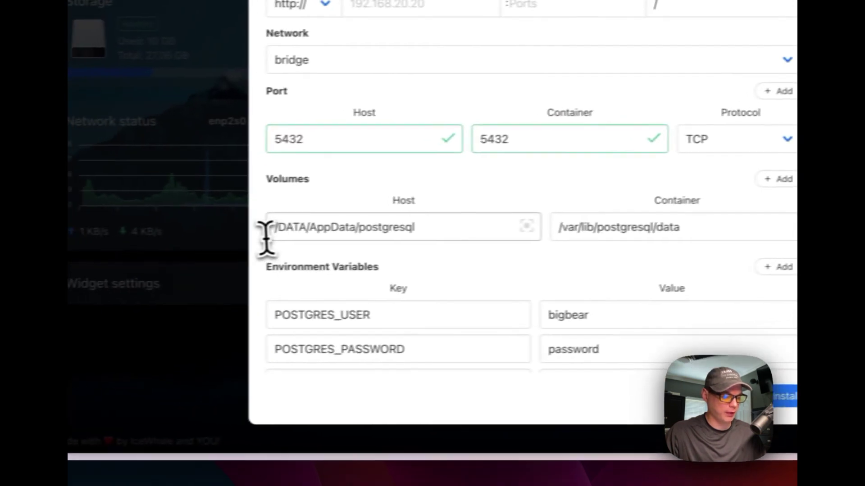
drag(179, 234, 325, 236)
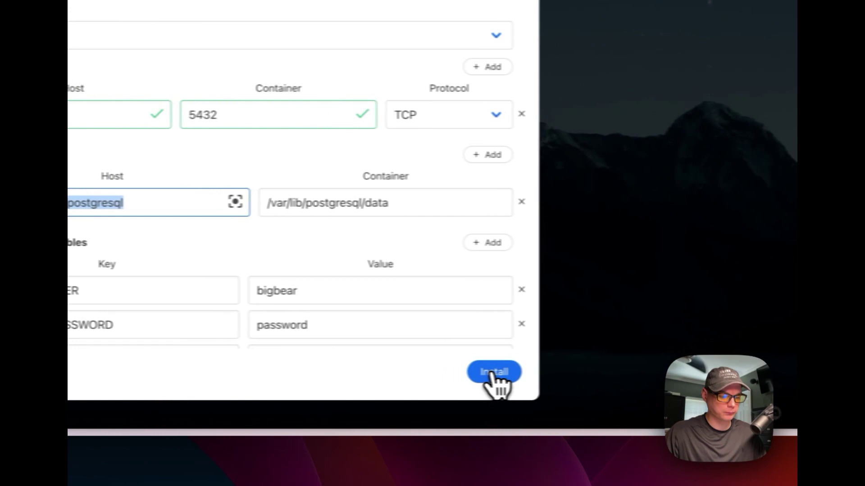
Step: Install the configured PostgreSQL app
click(460, 372)
click(441, 150)
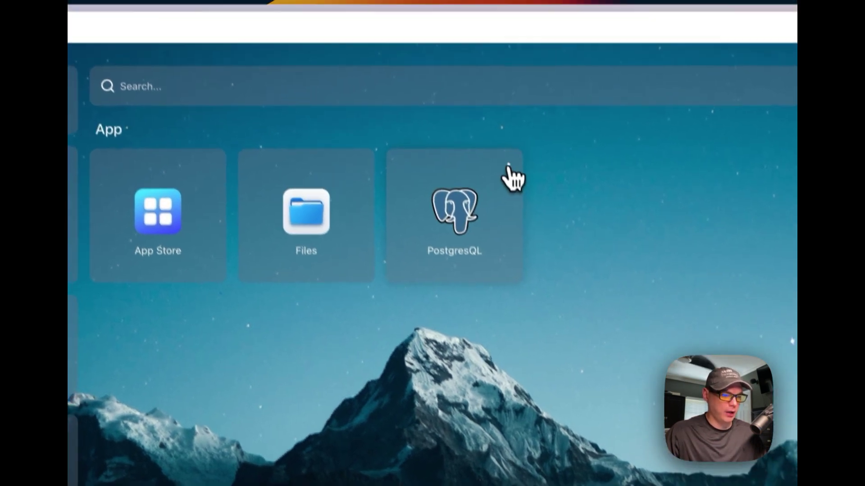
Step: View the PostgresQL app's Tips note in edit mode and close it without adding text
click(488, 116)
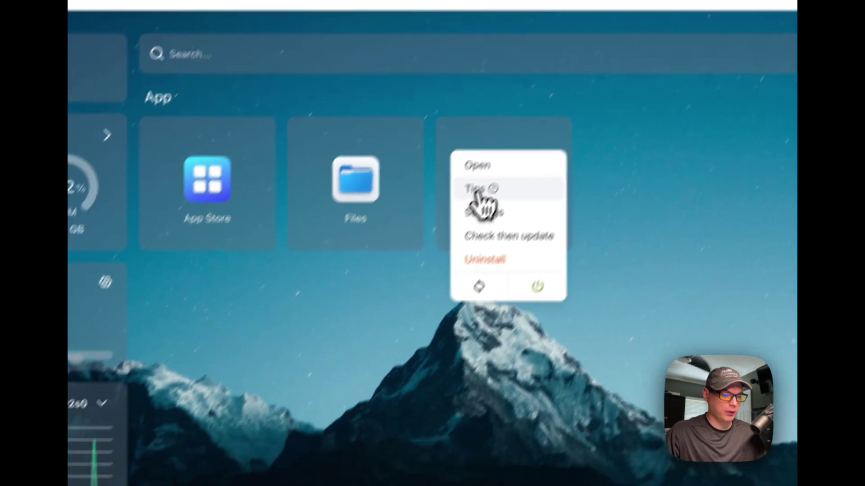
click(437, 244)
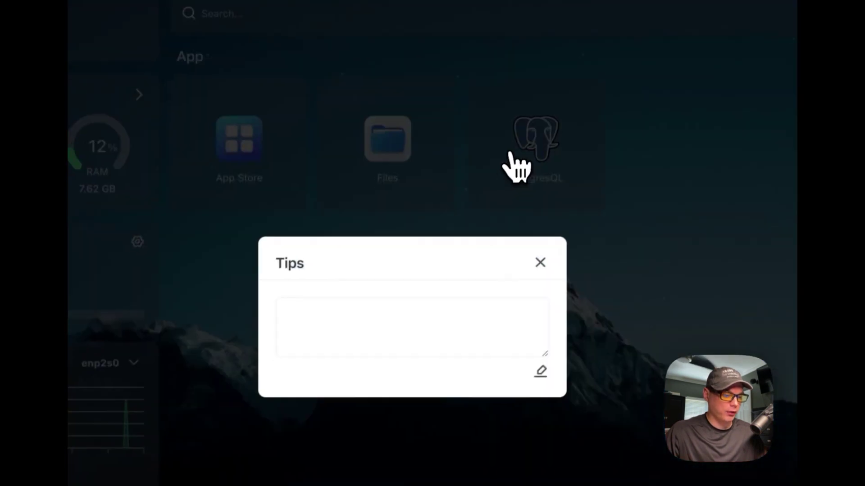
click(545, 368)
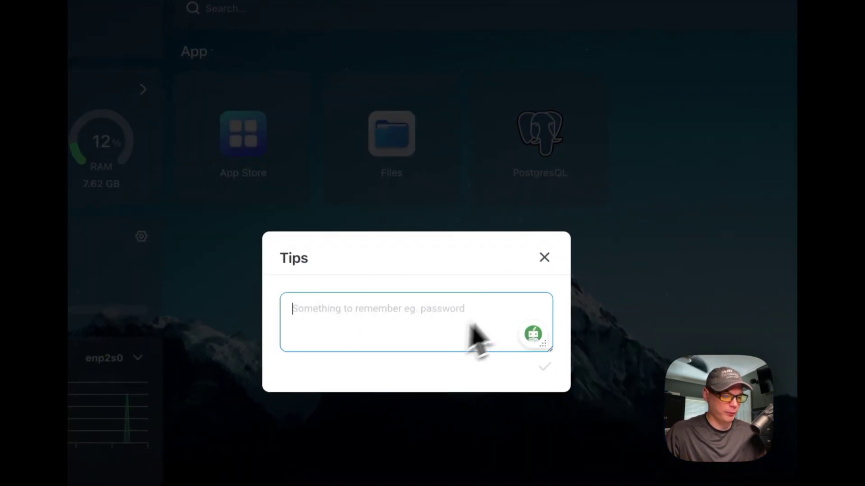
click(544, 257)
Step: Review the installed PostgresQL app's settings, including its environment variables, and close them without changes
click(593, 89)
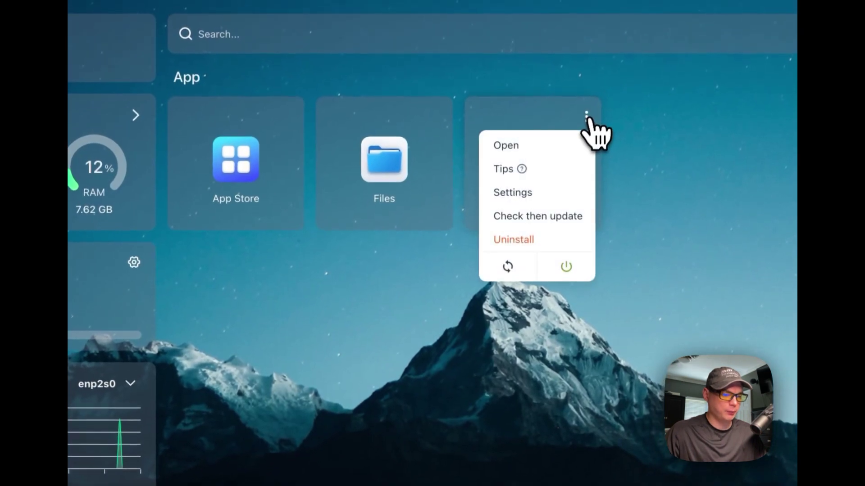
click(532, 197)
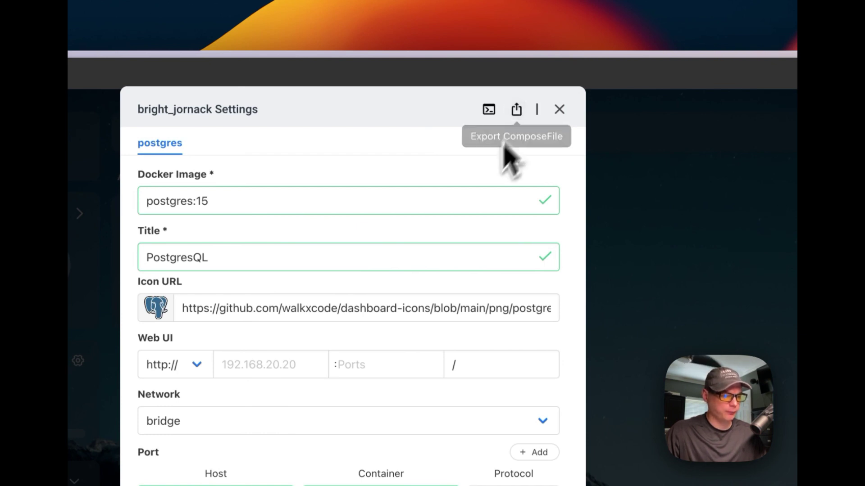
scroll(406, 338, down, 10)
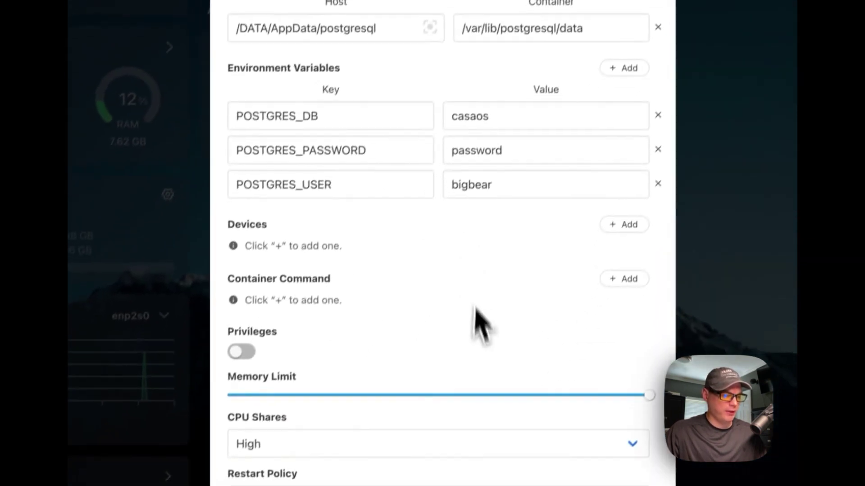
scroll(415, 423, down, 3)
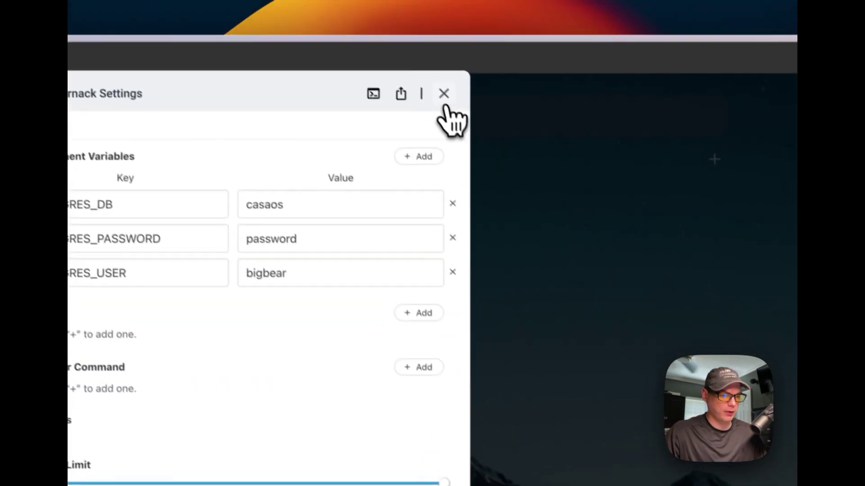
click(444, 95)
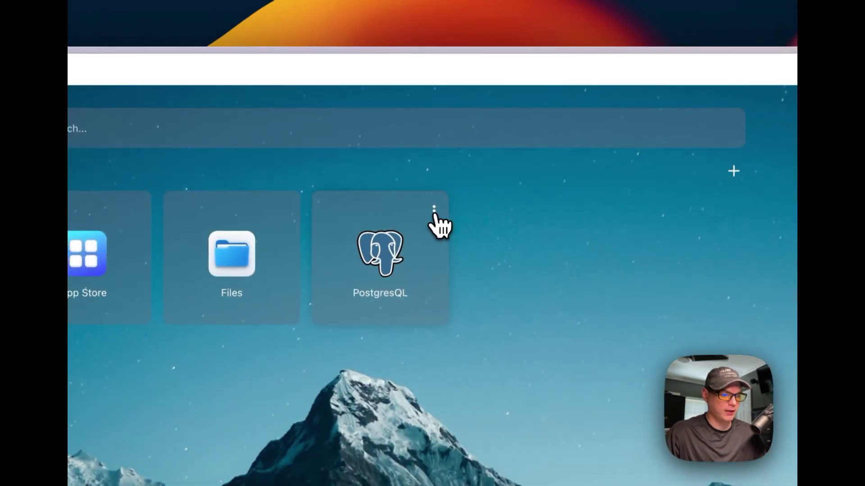
Step: Check the PostgresQL app for an update and bring up its available actions again
click(434, 212)
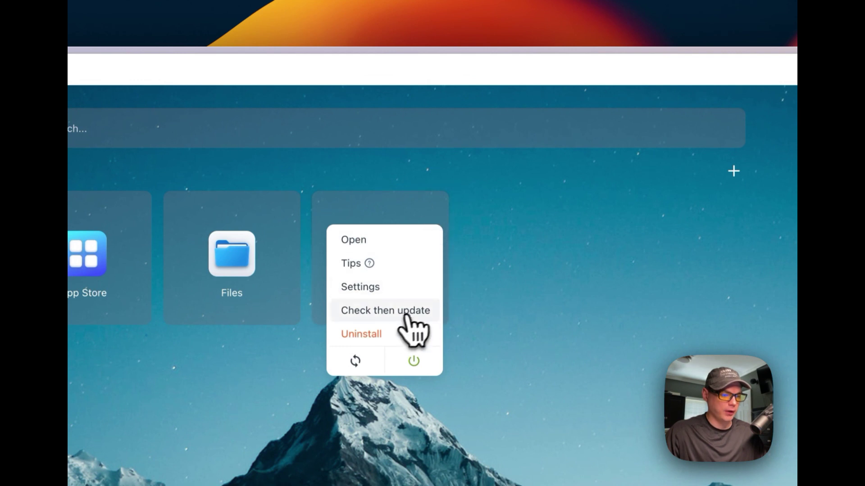
click(388, 315)
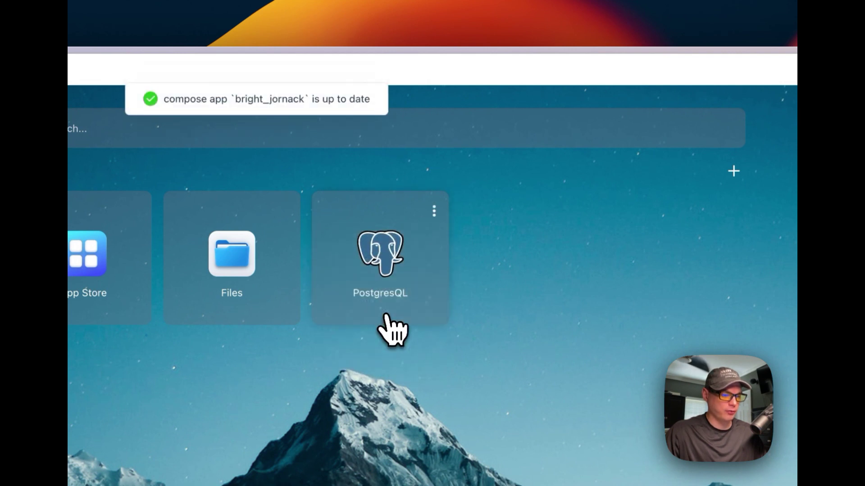
click(434, 214)
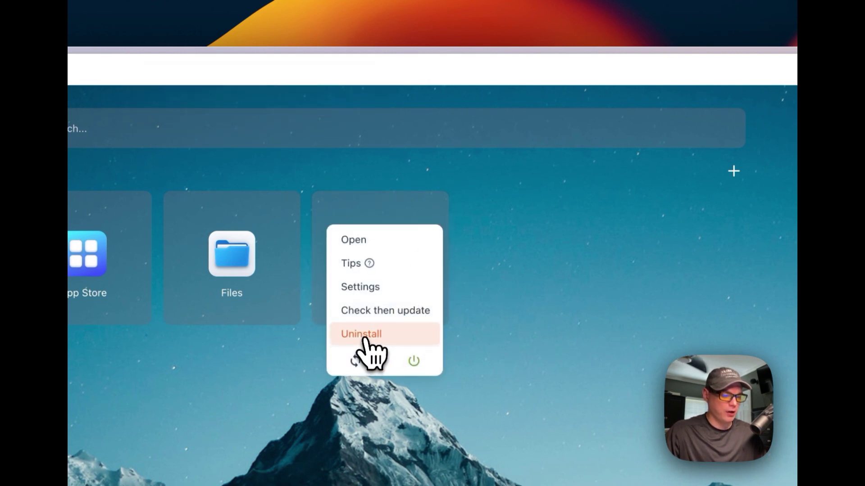
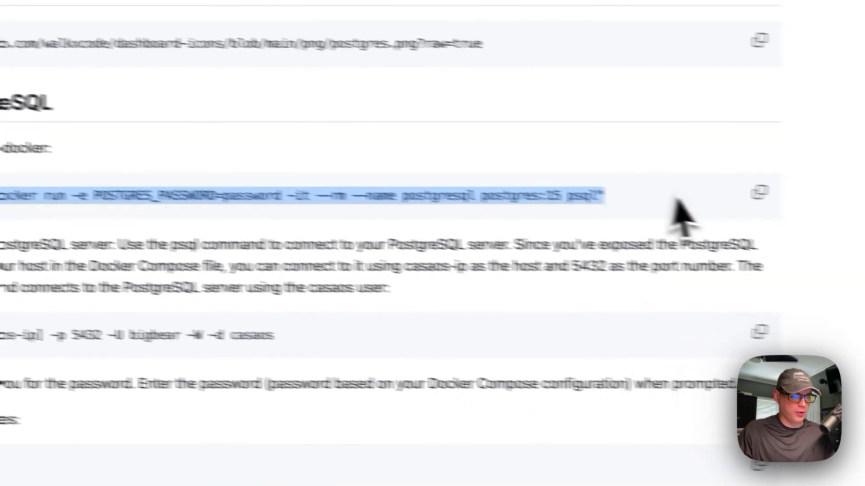
Step: Copy the guide's psql command for connecting to the PostgreSQL server and paste it at the terminal prompt
drag(244, 349, 537, 290)
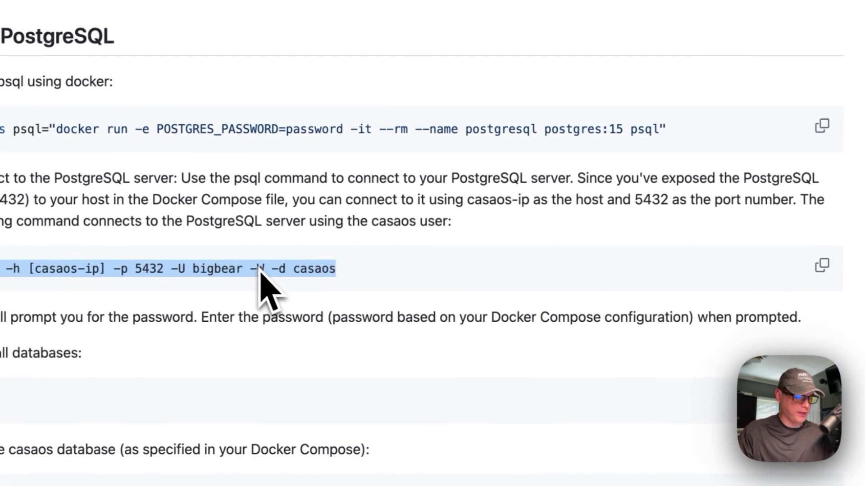
click(828, 265)
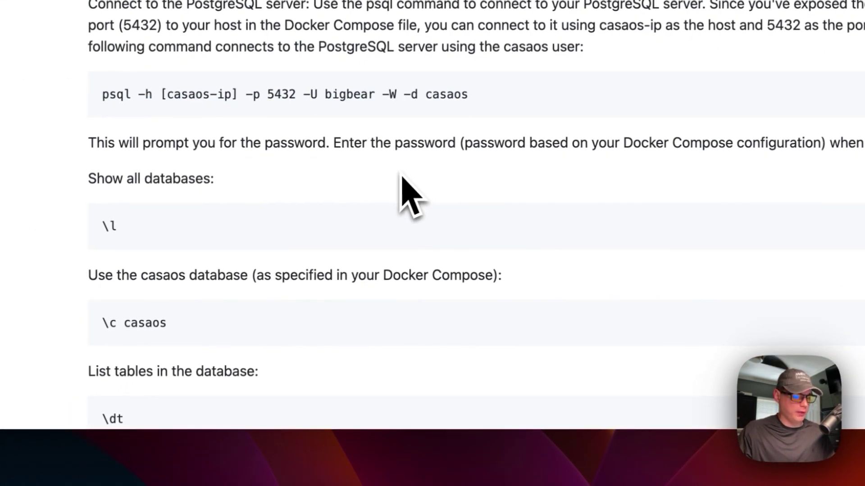
key(super+Tab)
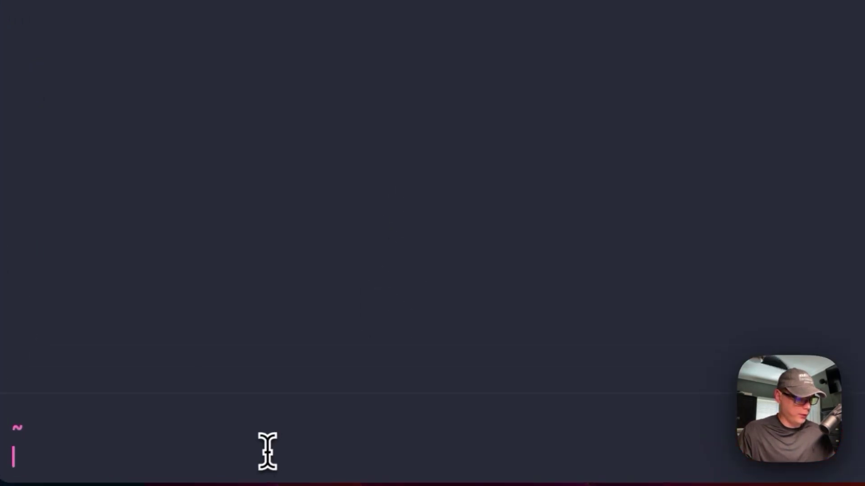
key(super+v)
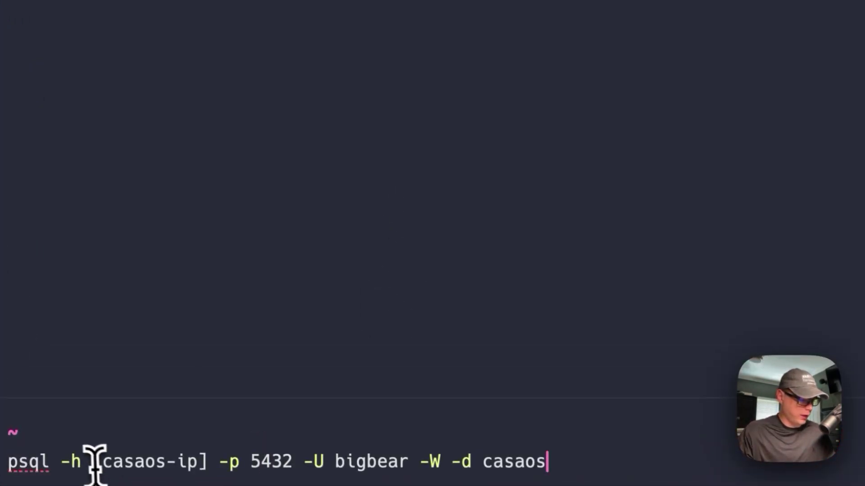
Step: Replace the [casaos-ip] placeholder with 192.168.20.20, run the psql command, and enter the database password
drag(99, 463, 193, 463)
key(BackSpace)
text(192.168.20.20)
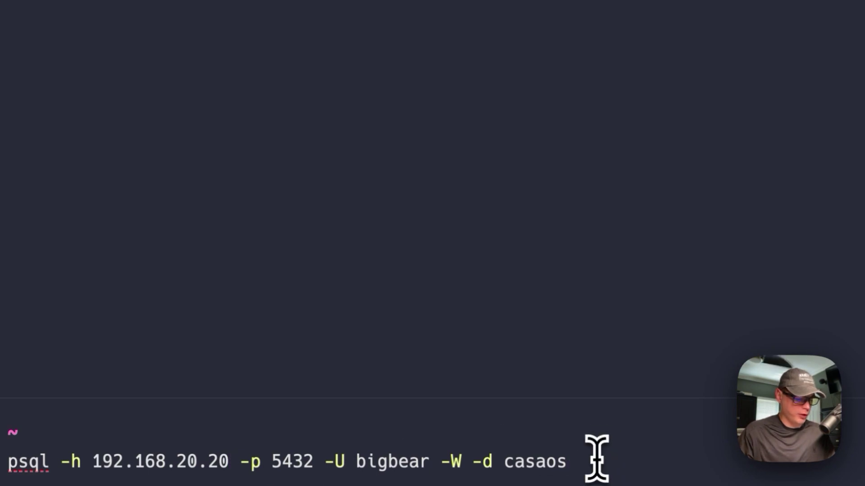
key(Return)
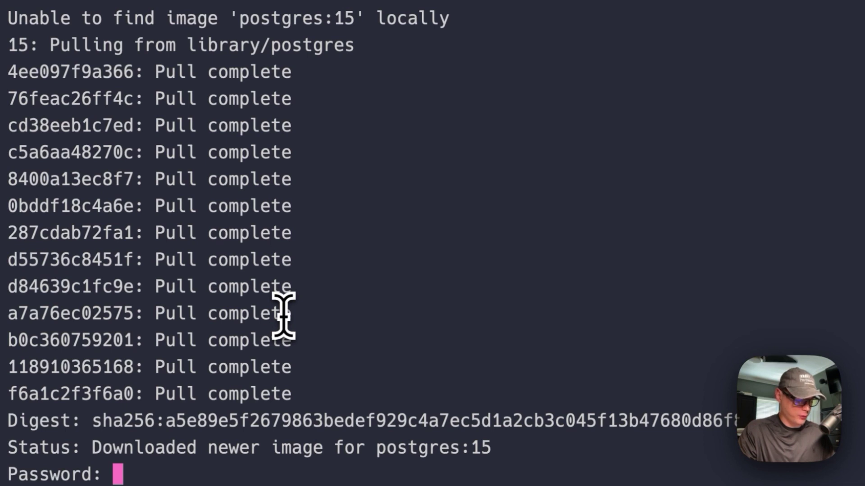
key(Return)
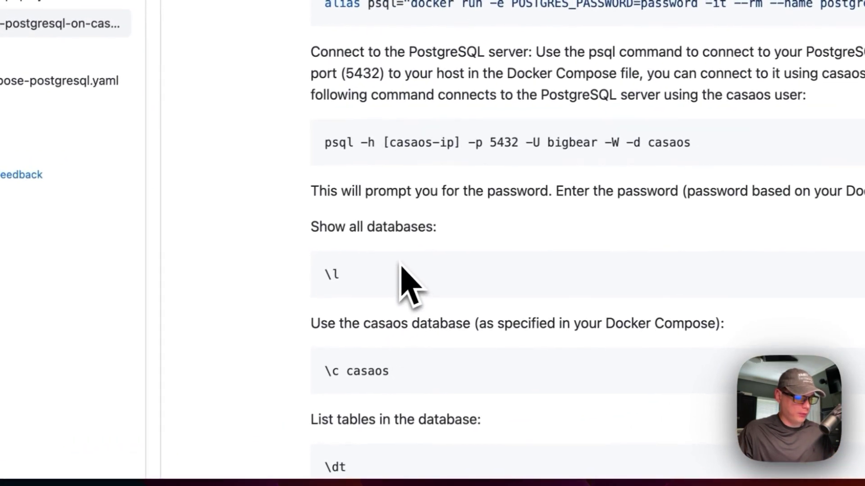
Step: Look up the guide's command for showing all databases and run \l in the psql session
drag(322, 224, 505, 232)
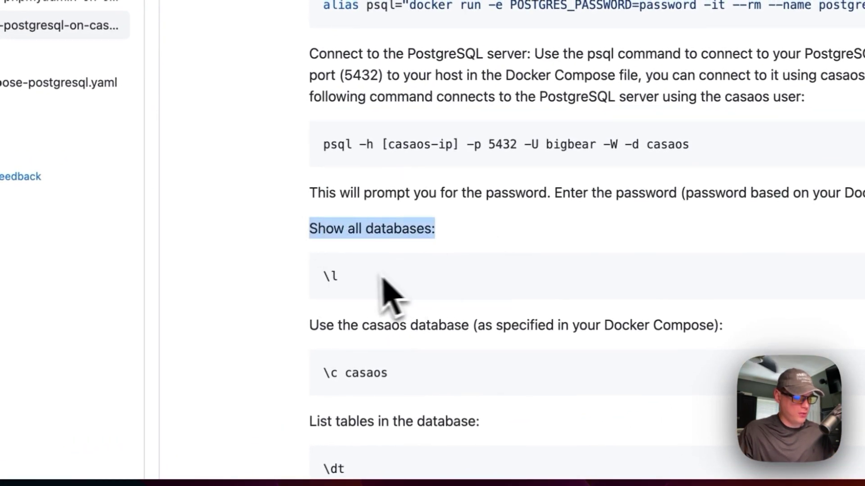
click(666, 239)
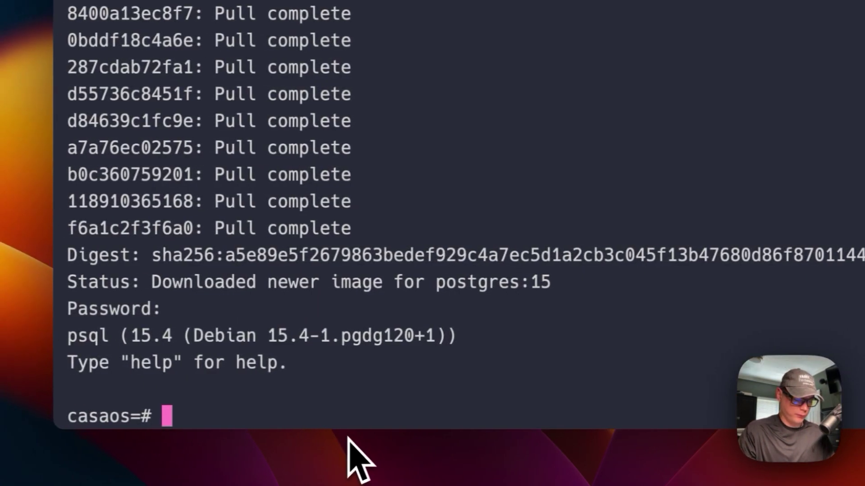
text(\l)
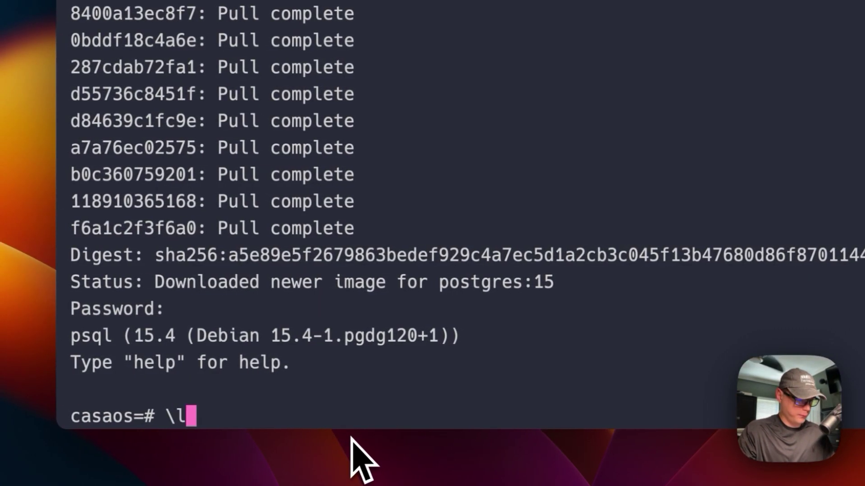
key(Return)
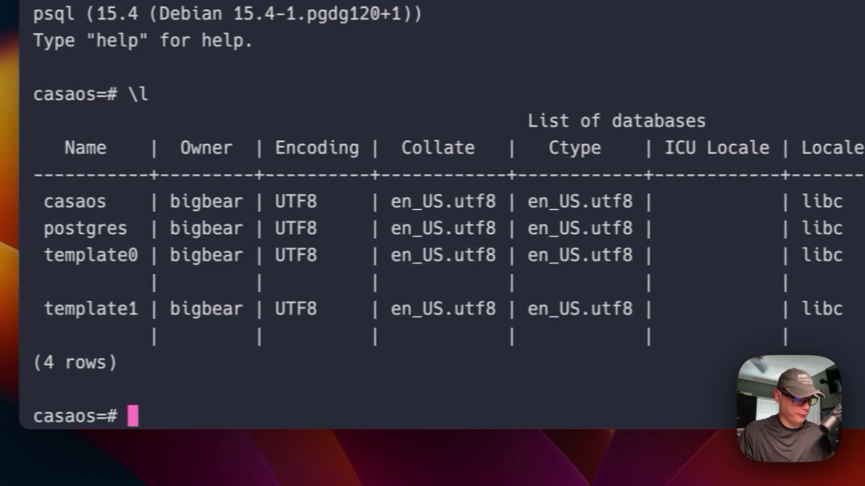
Step: Switch to the casaos database with \c casaos, entering the database password
text(\c c)
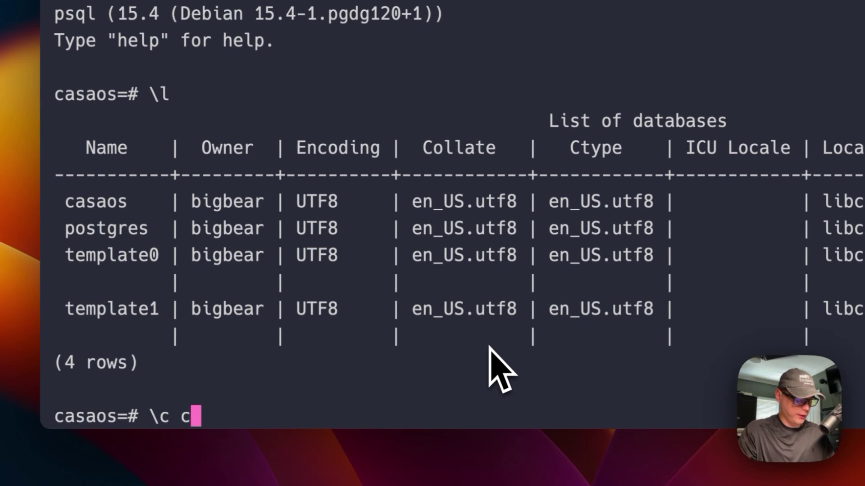
key(Return)
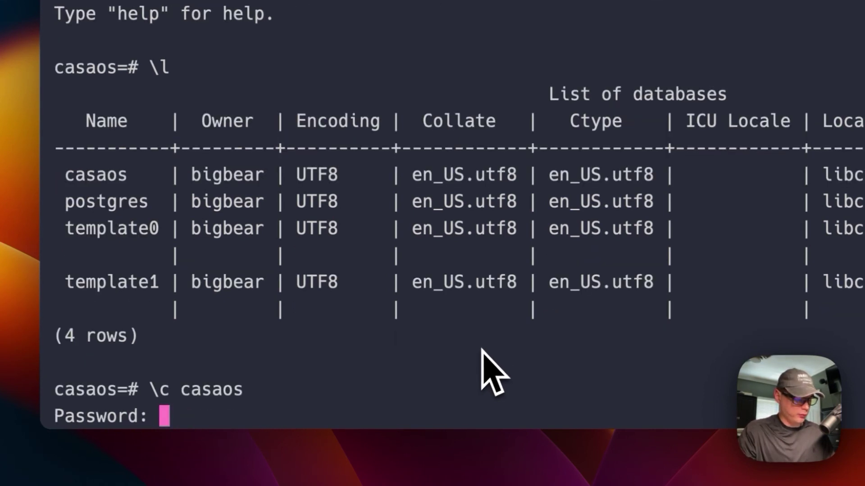
key(Return)
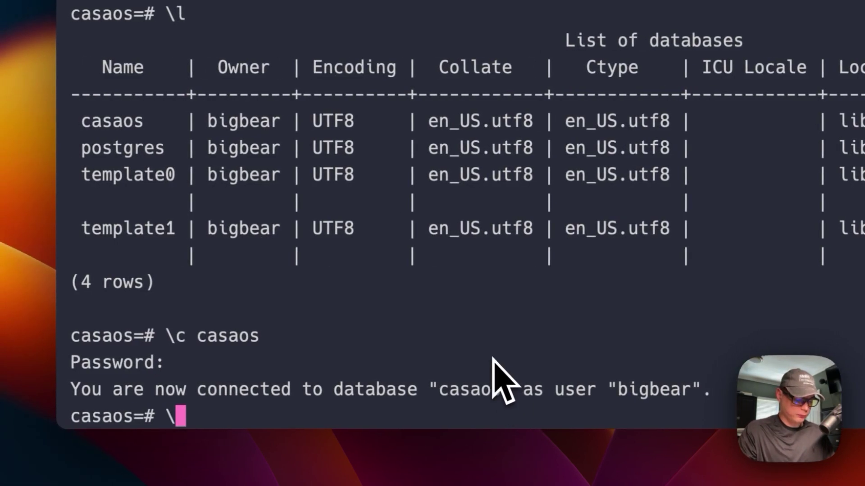
Step: List the tables of the casaos database with \dt and quit psql with \q
key(Return)
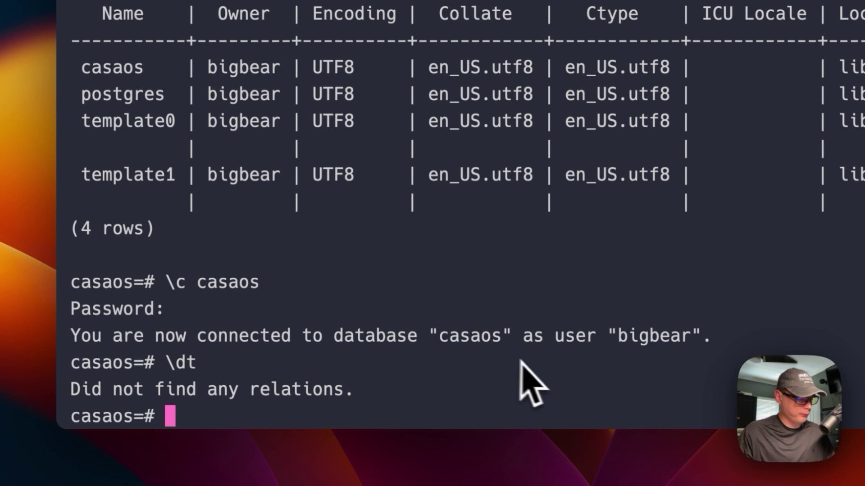
drag(72, 390, 386, 391)
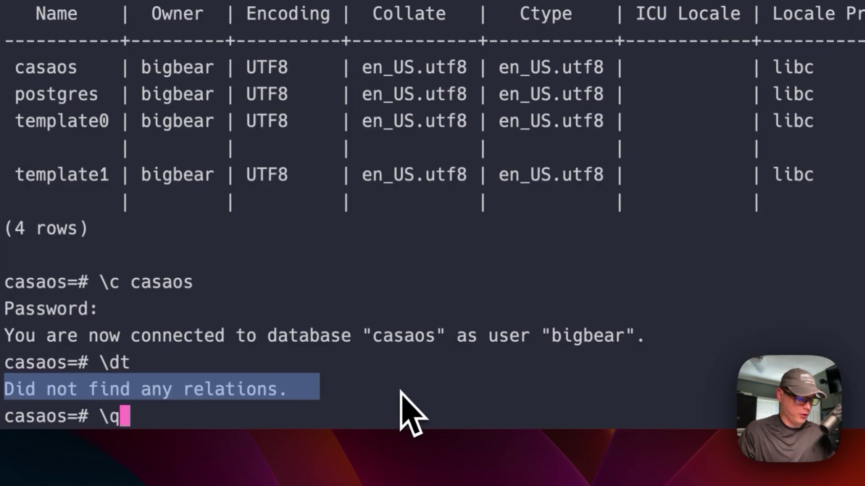
key(Return)
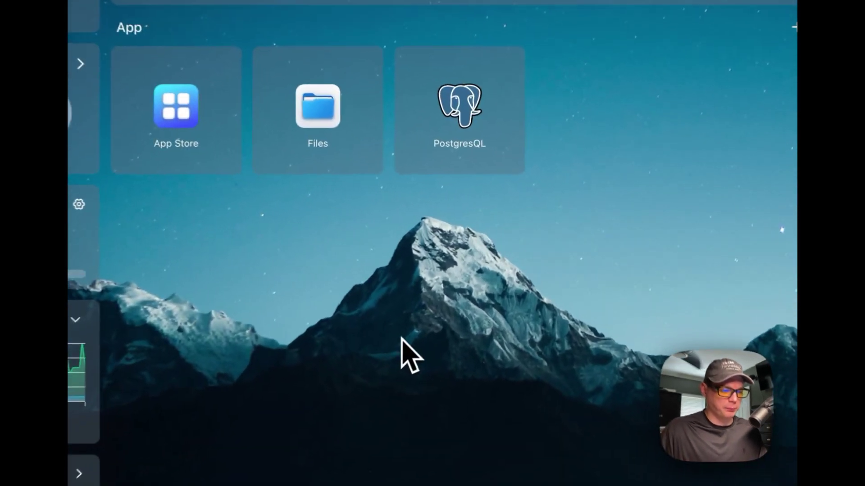
Step: In CasaOS, review the PostgresQL app's settings, browse its volume's host folder in AppData, and close them without changes
mouse_move(521, 133)
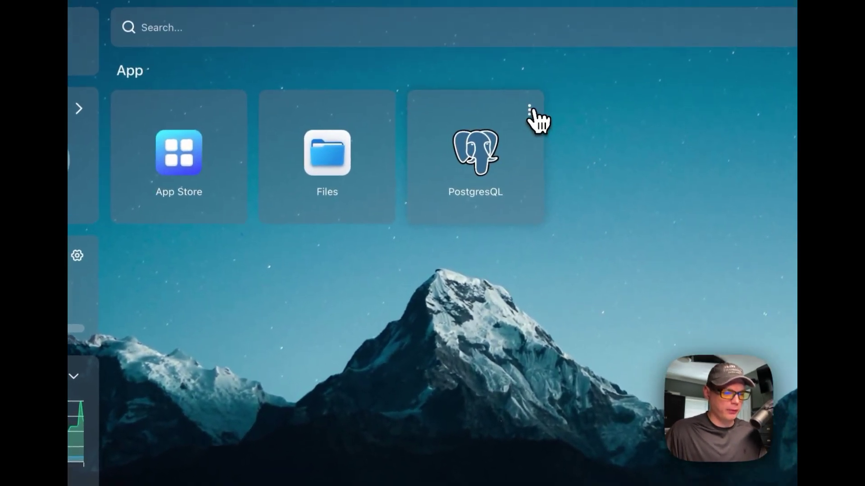
click(530, 111)
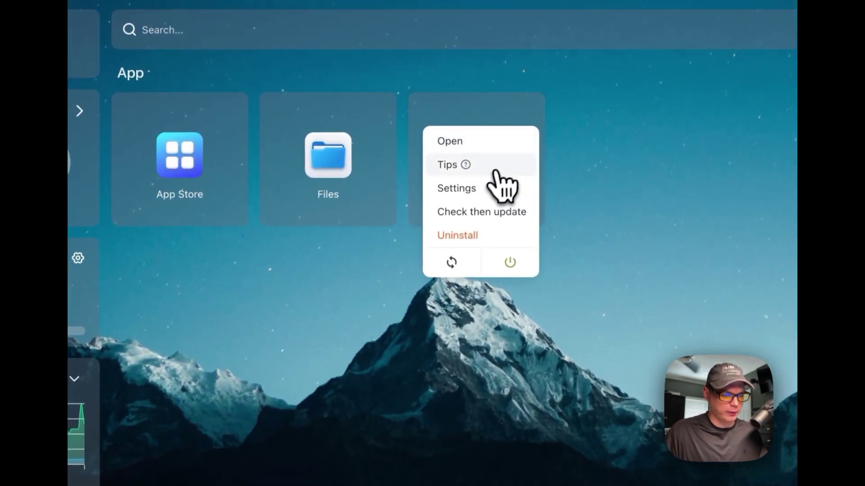
click(481, 189)
scroll(382, 349, down, 3)
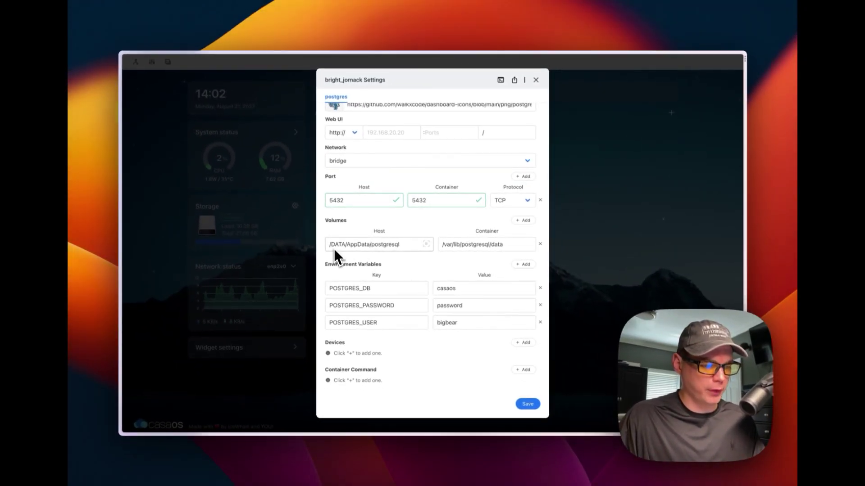
click(426, 244)
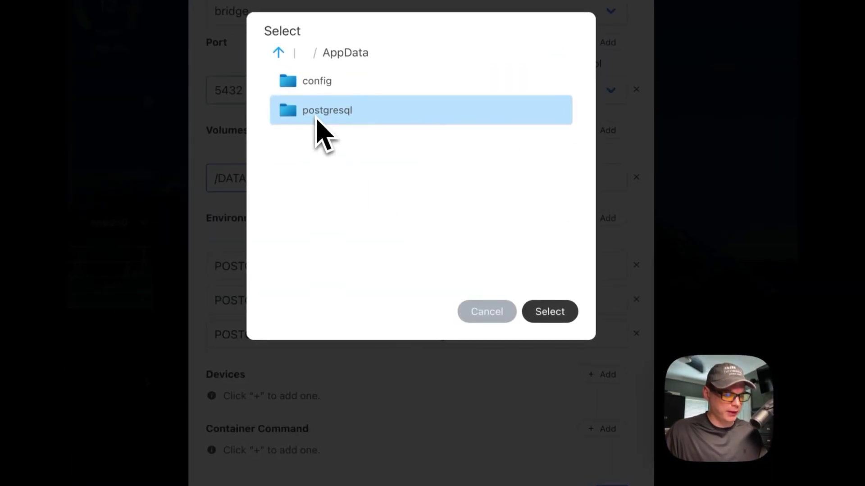
click(487, 307)
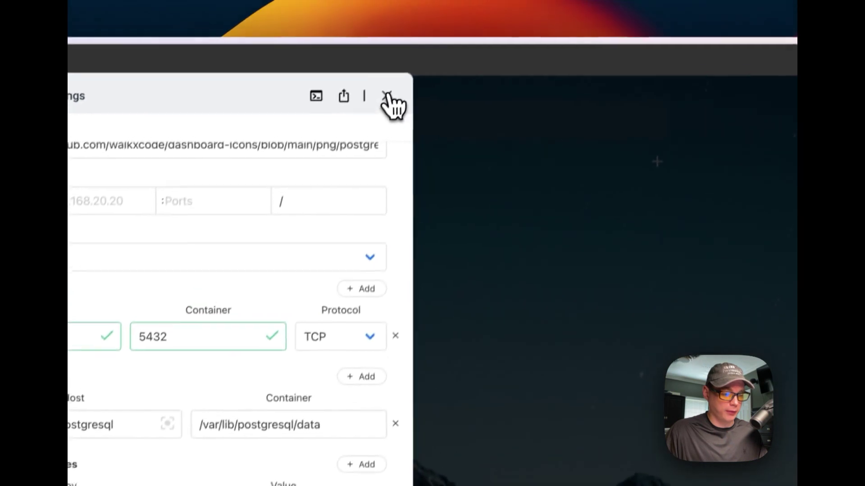
click(386, 95)
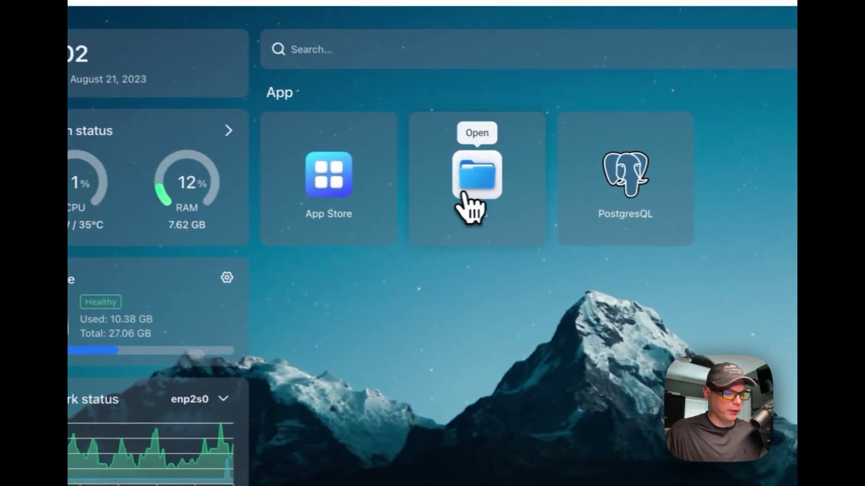
Step: Open the DATA/AppData/postgresql folder in the CasaOS Files app
click(488, 191)
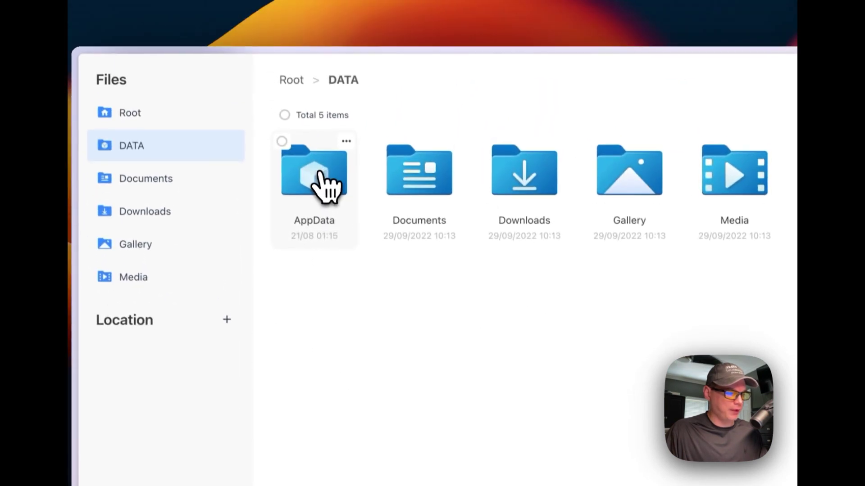
click(322, 155)
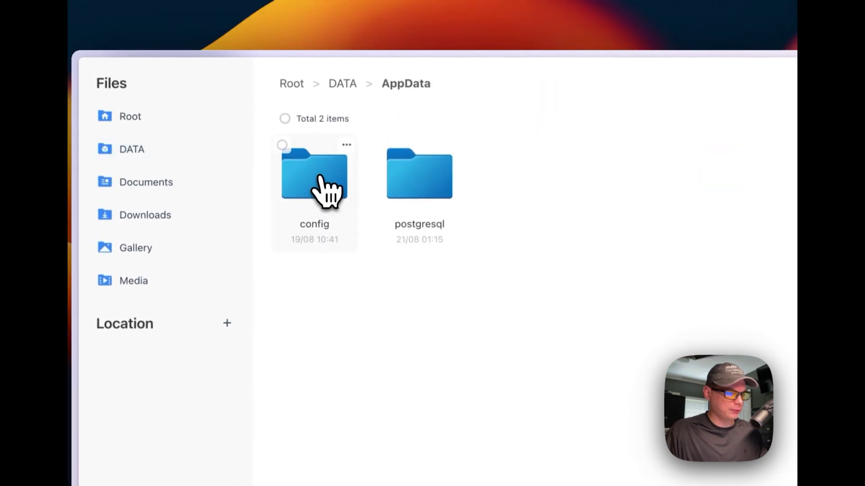
click(424, 205)
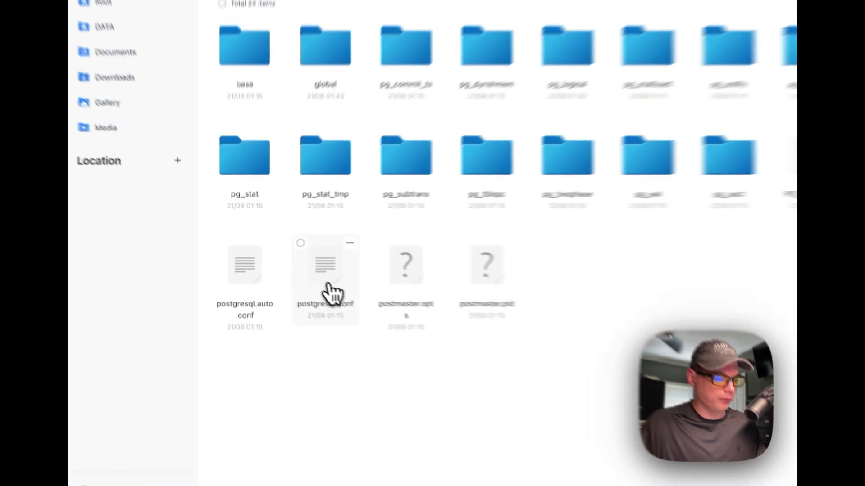
Step: Read through the postgresql.conf file in the code editor and close it without saving
click(297, 274)
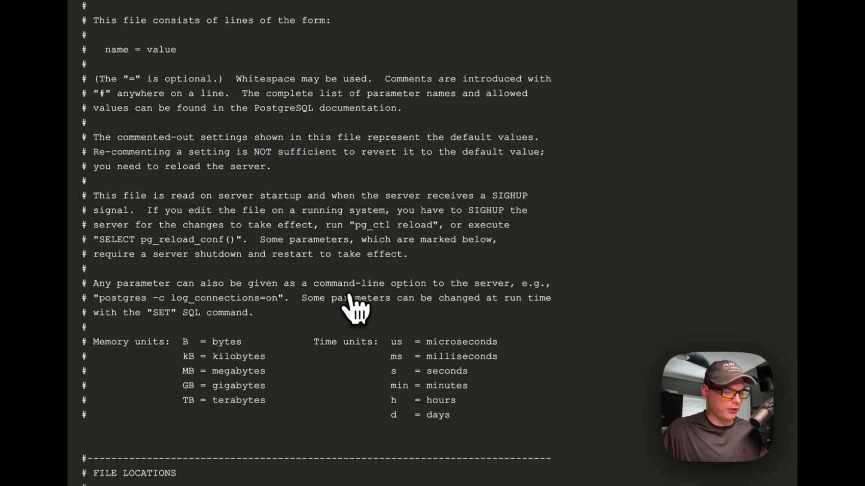
scroll(416, 315, down, 10)
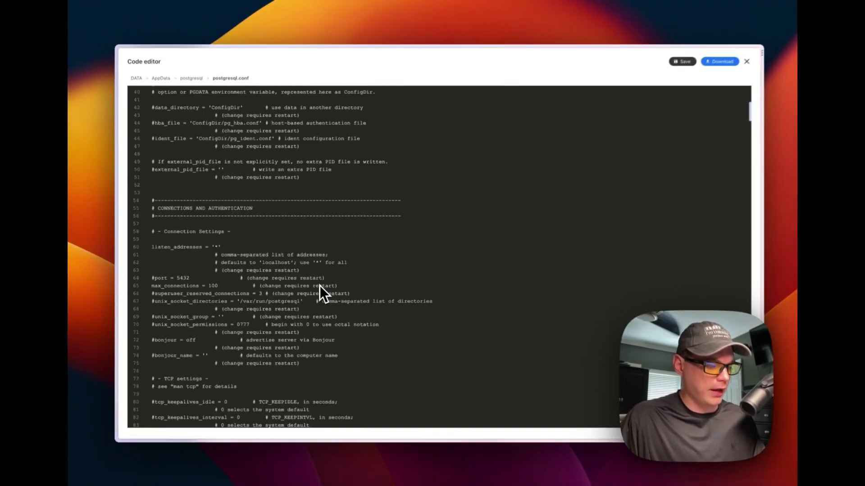
scroll(318, 285, down, 5)
scroll(317, 283, up, 20)
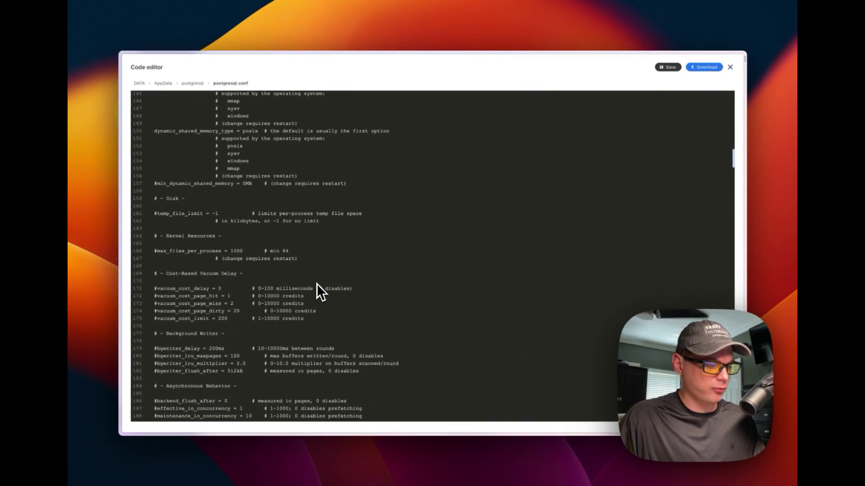
scroll(316, 287, up, 1)
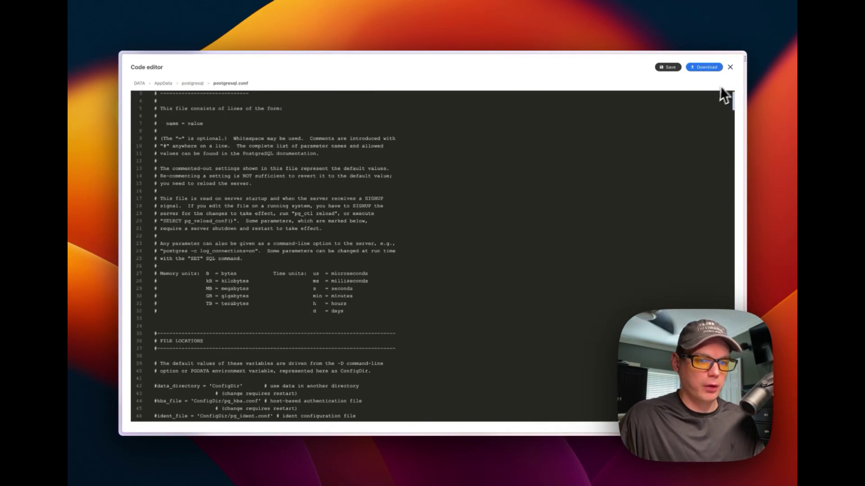
click(730, 68)
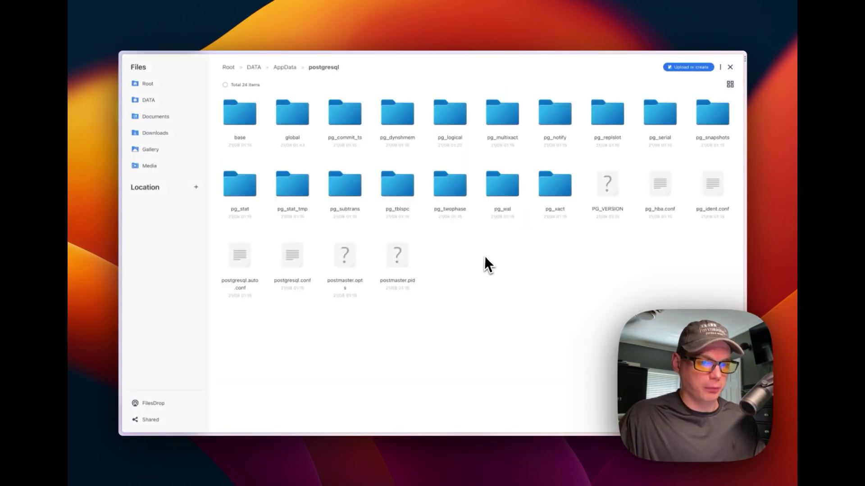